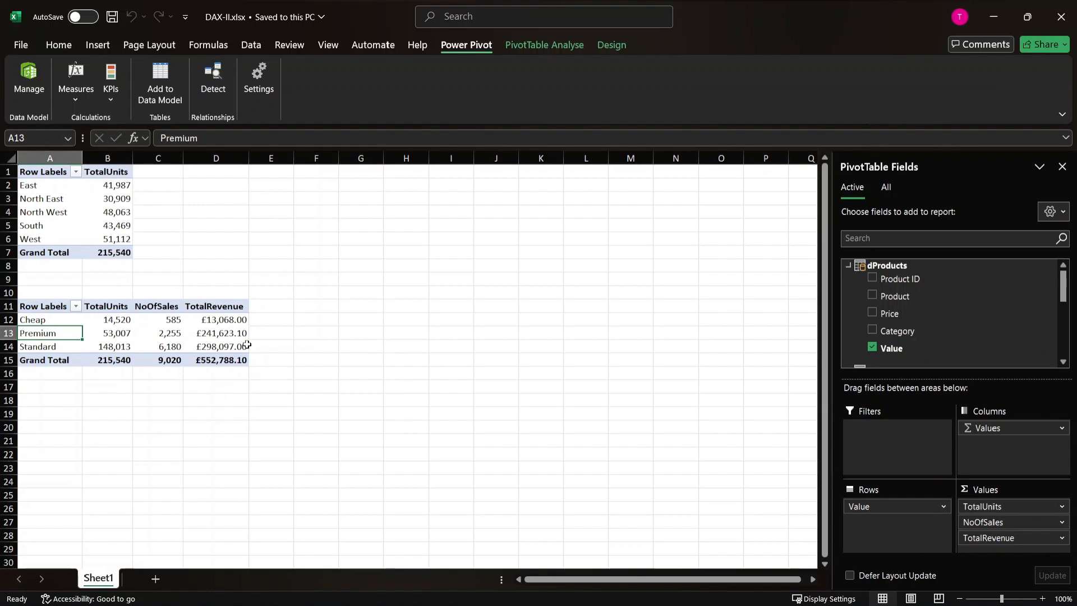
# - Examine the NoOfSales and TotalRevenue measures in the lower PivotTable and the fields available in its field list
pyautogui.click(176, 306)
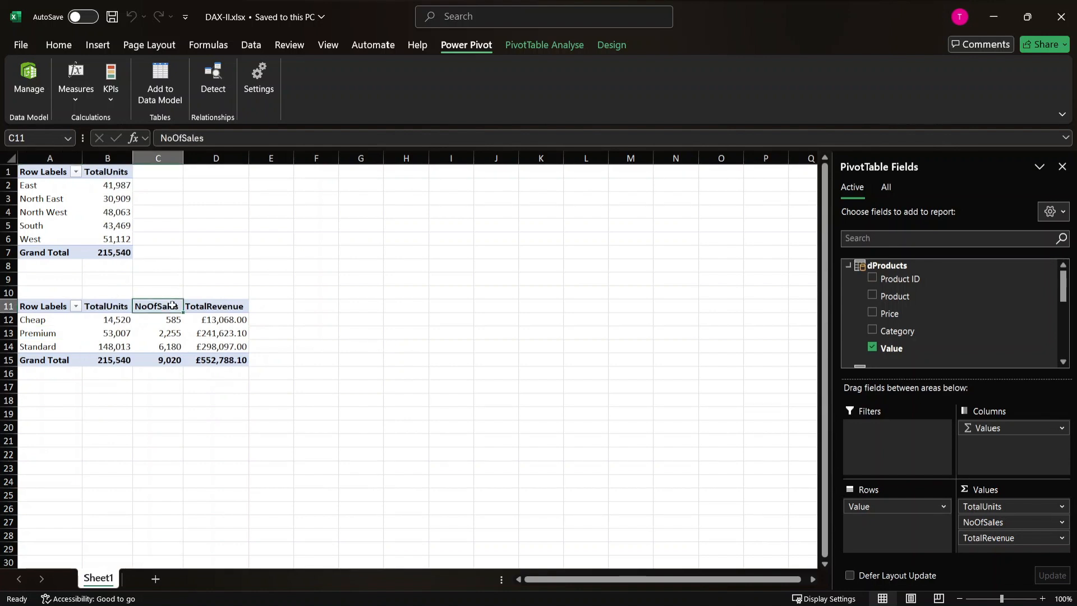
pyautogui.click(241, 306)
pyautogui.scroll(-8, 946, 272)
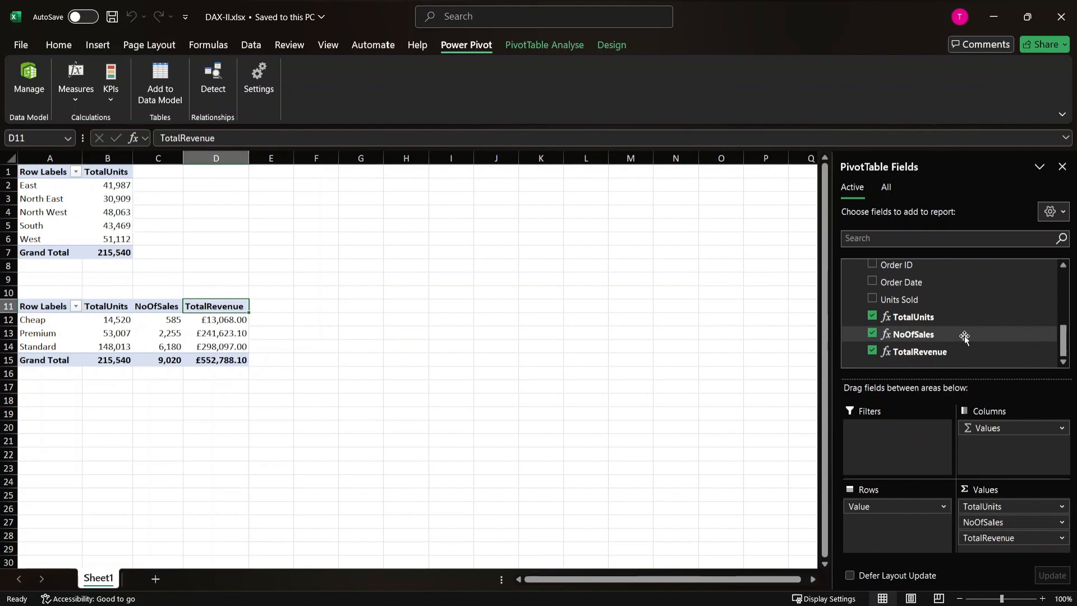
pyautogui.click(935, 336)
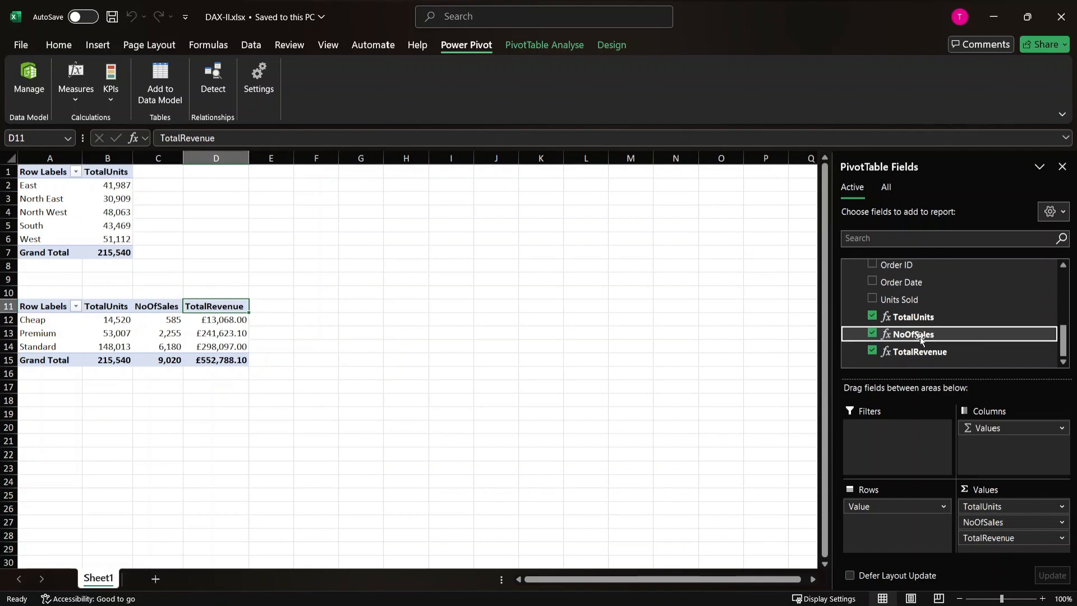
pyautogui.click(927, 357)
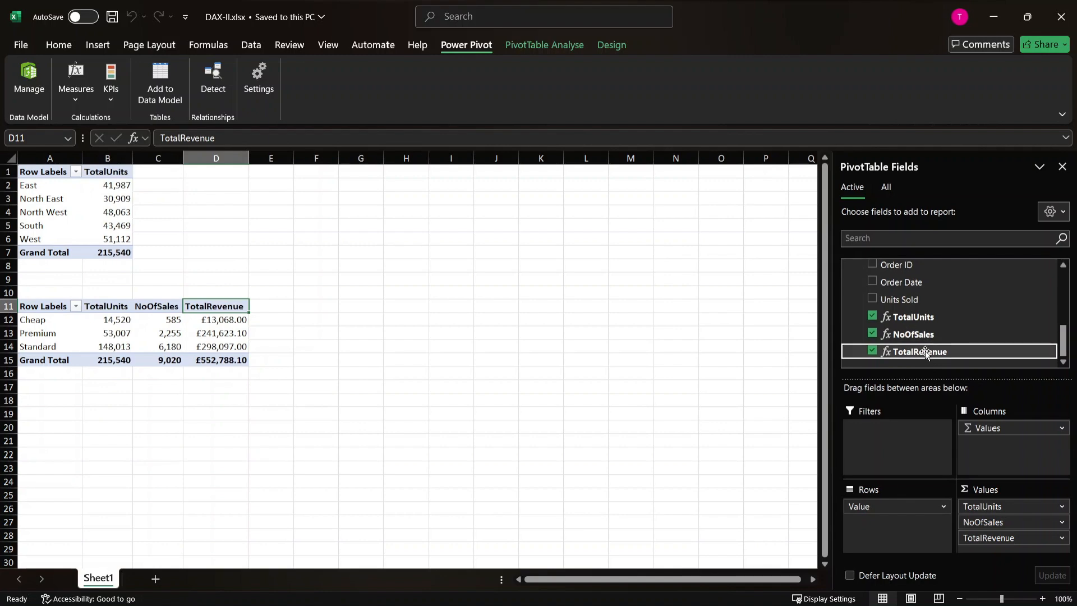
pyautogui.click(228, 264)
pyautogui.click(231, 323)
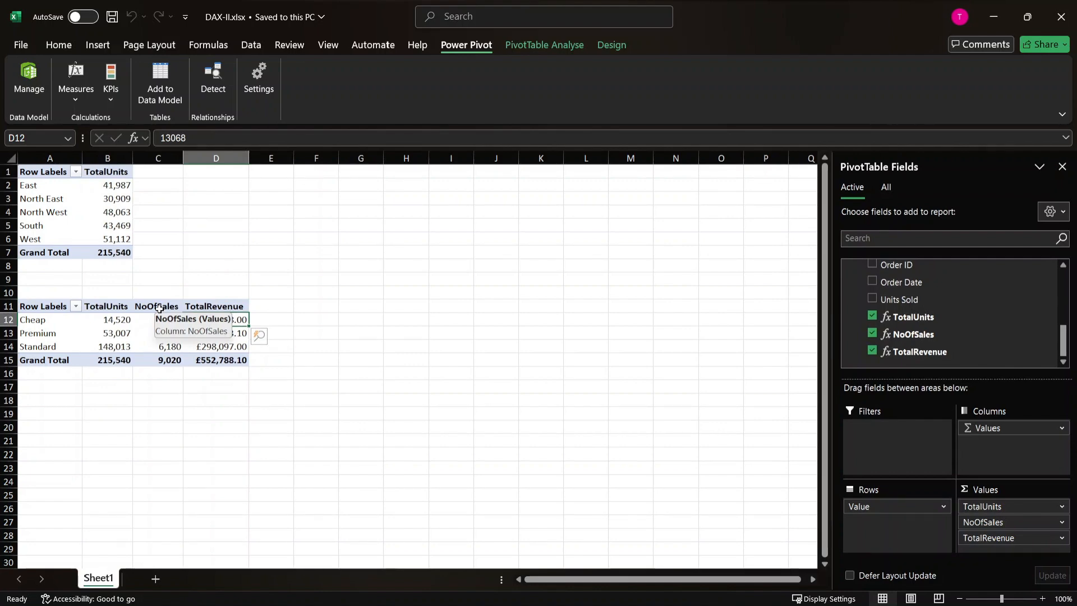
pyautogui.click(250, 414)
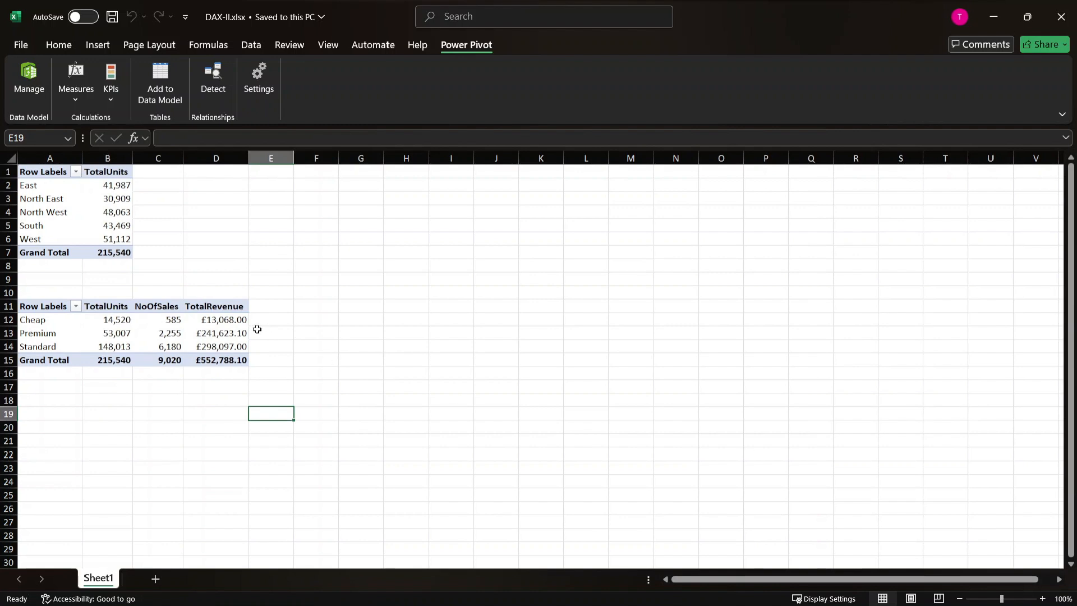
pyautogui.click(257, 329)
pyautogui.click(141, 345)
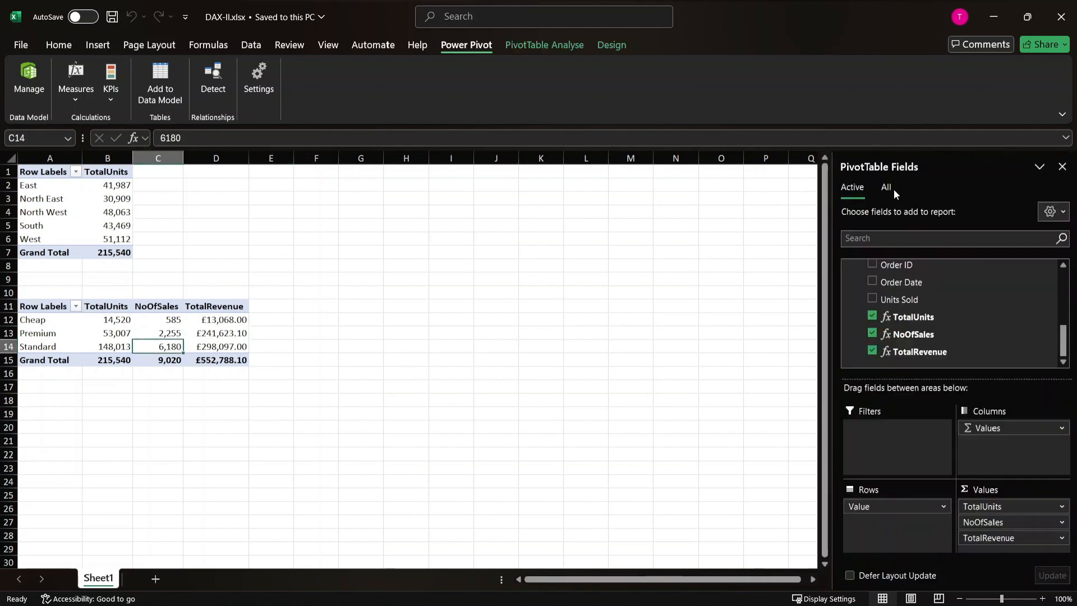
pyautogui.click(884, 190)
pyautogui.click(861, 189)
pyautogui.scroll(1, 904, 291)
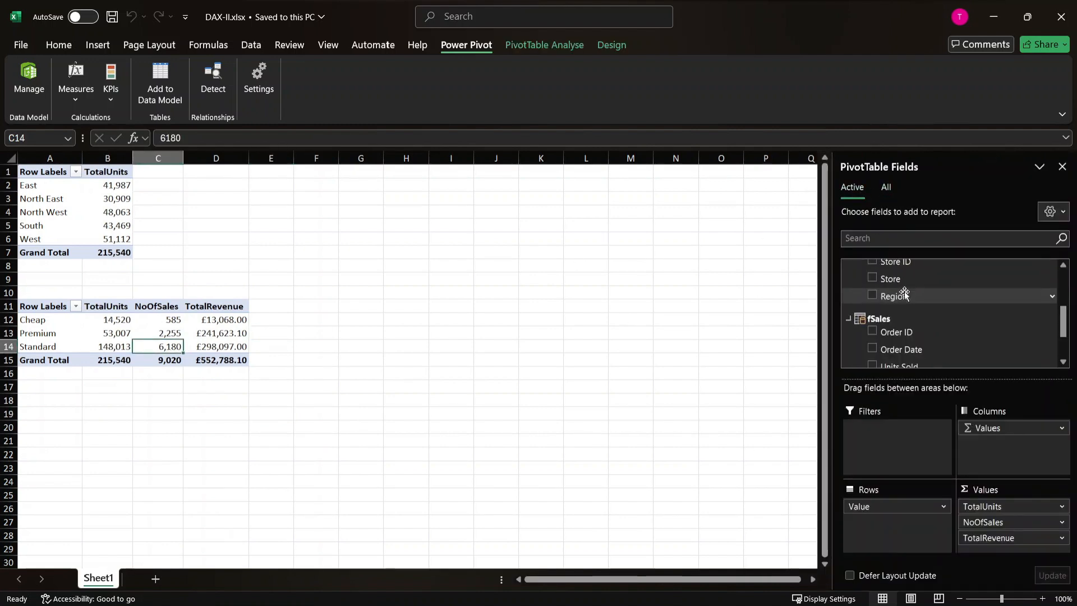
pyautogui.scroll(-2, 903, 291)
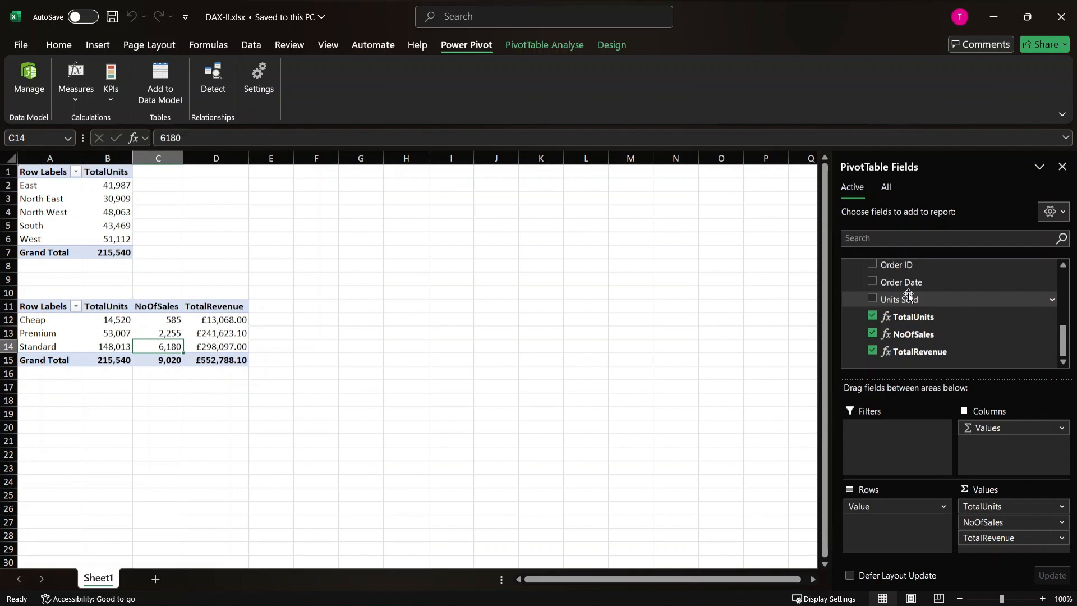
# - Open the Power Pivot data model in a maximised window and look through the fSales, dProducts, dReps and dStores tables
pyautogui.click(112, 252)
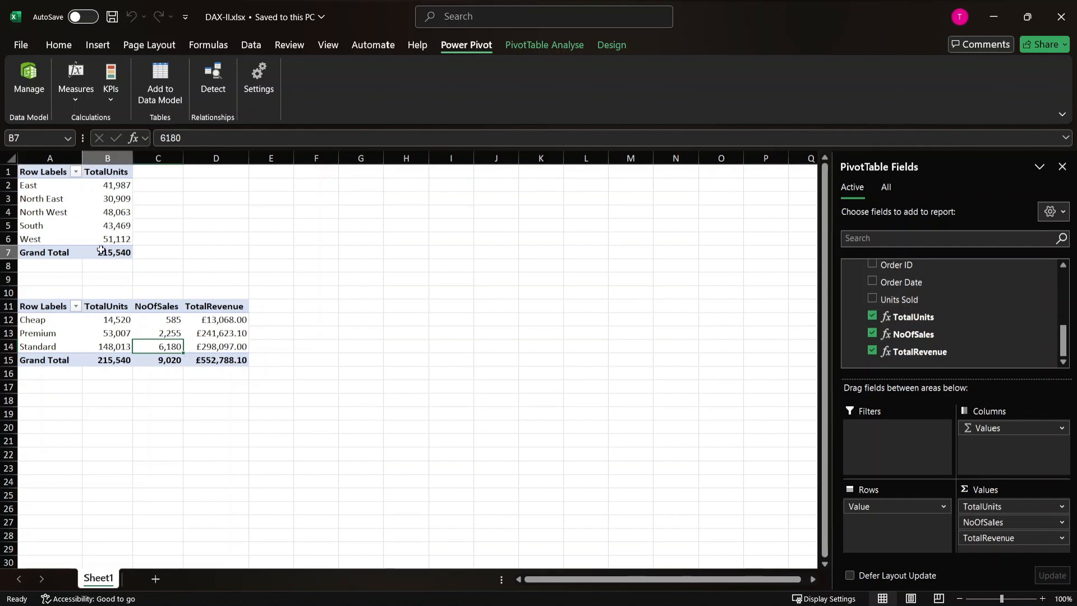
pyautogui.click(27, 90)
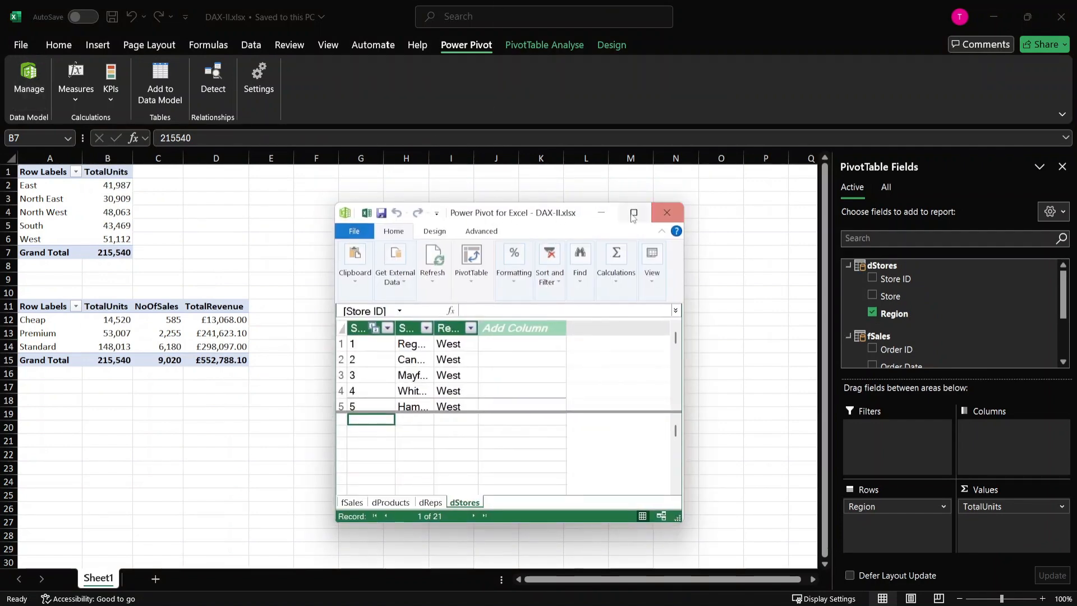
pyautogui.doubleClick(629, 212)
pyautogui.click(223, 168)
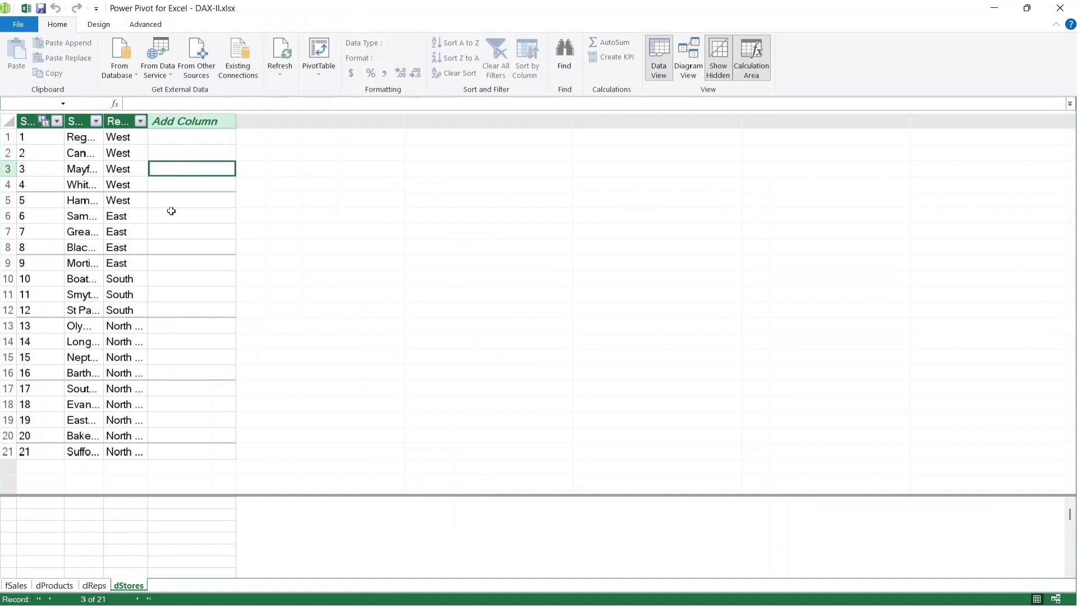
pyautogui.click(16, 585)
pyautogui.click(55, 585)
pyautogui.click(94, 585)
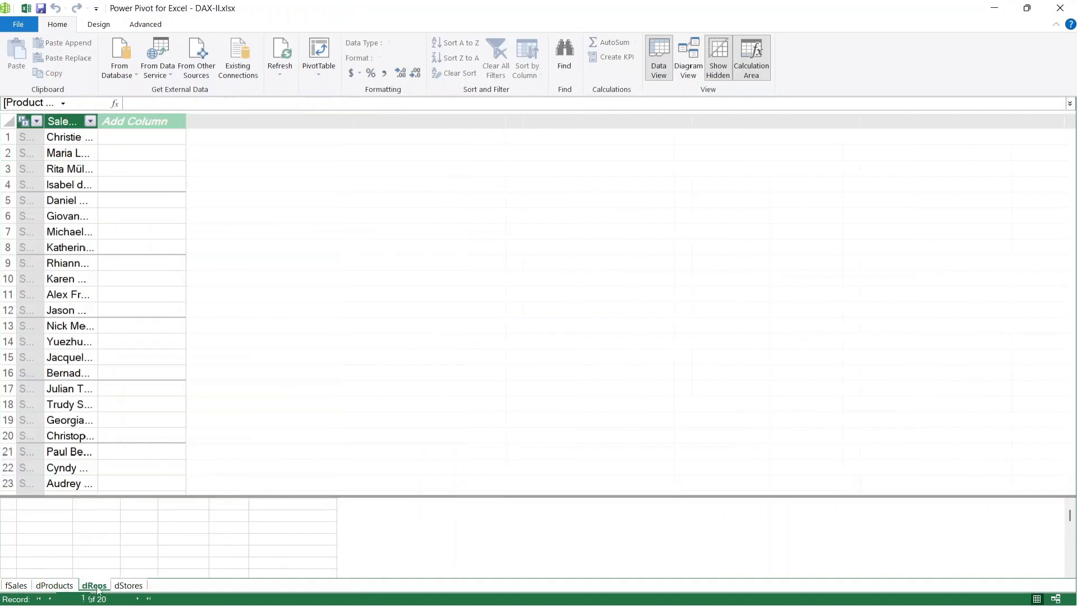
pyautogui.click(128, 585)
# - Create a new date table in the data model
pyautogui.click(99, 26)
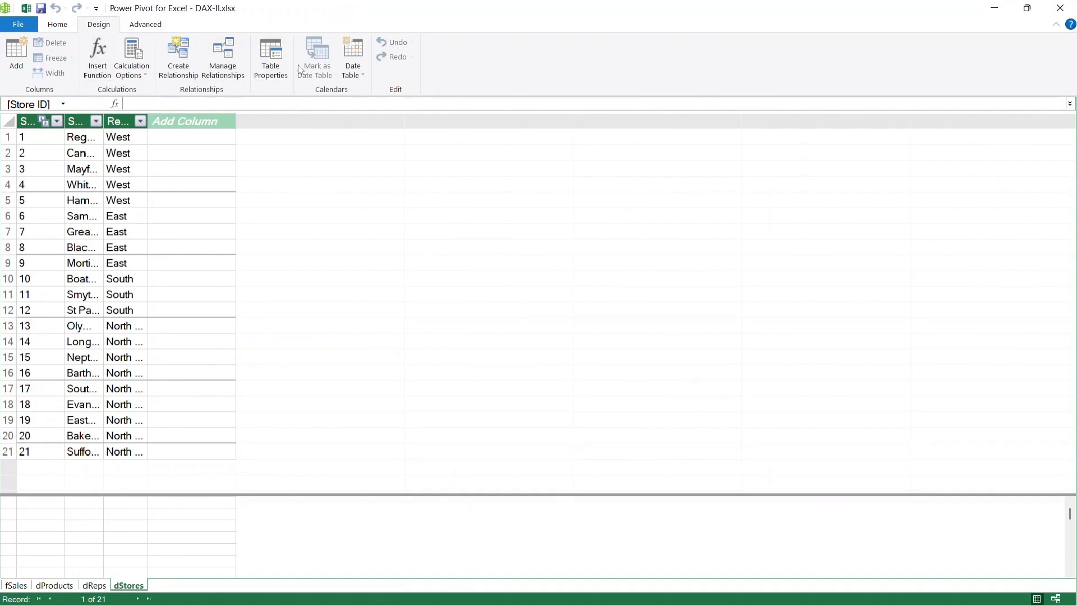
pyautogui.click(350, 72)
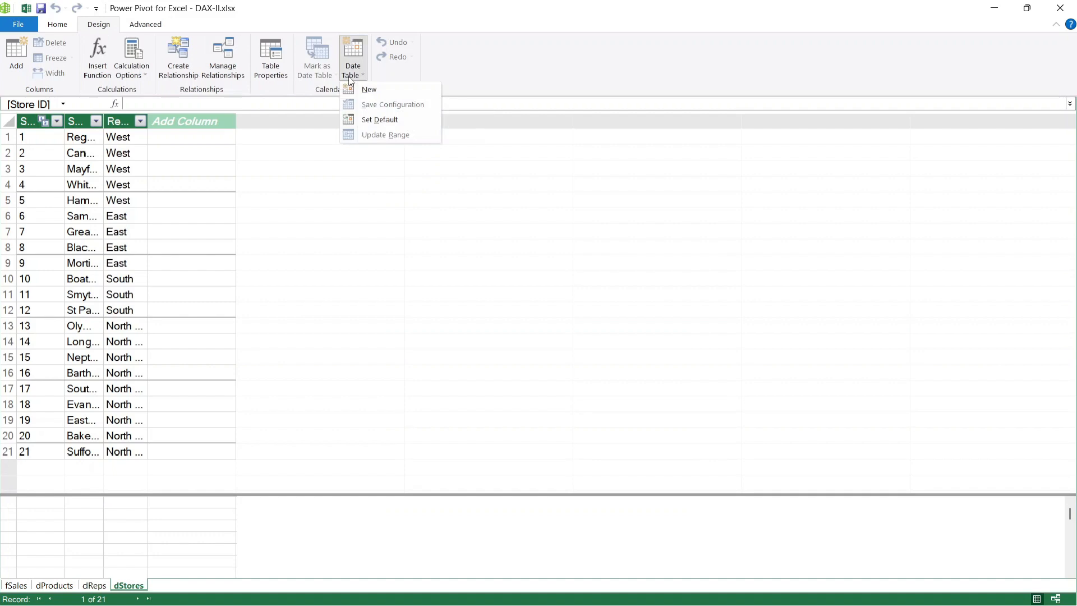
pyautogui.click(369, 89)
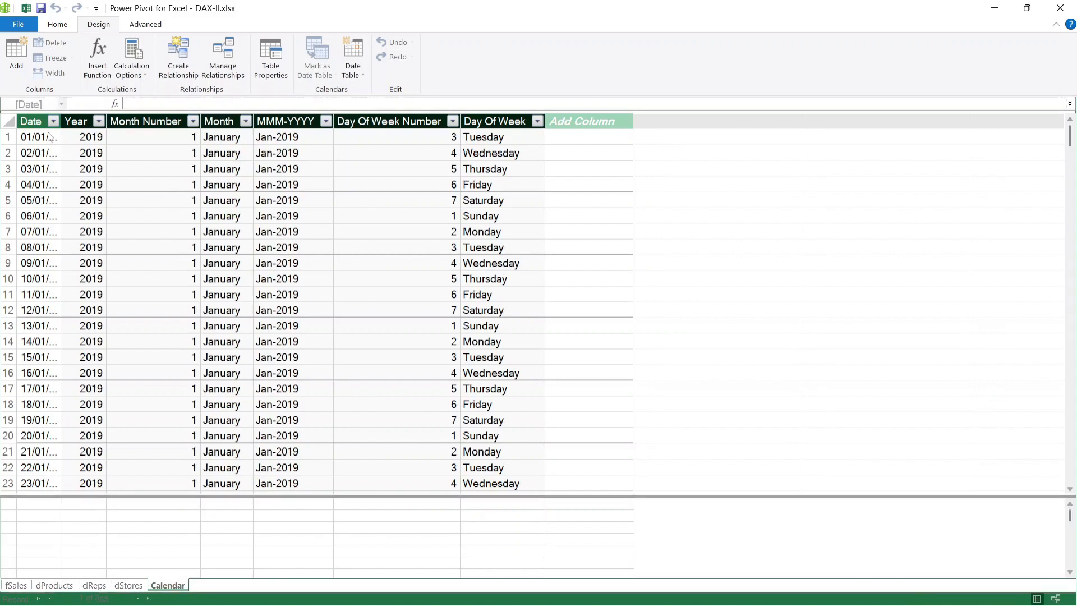
# - Examine the formulas behind the Calendar table's year, month and weekday columns and how the weekdays are numbered
pyautogui.click(93, 137)
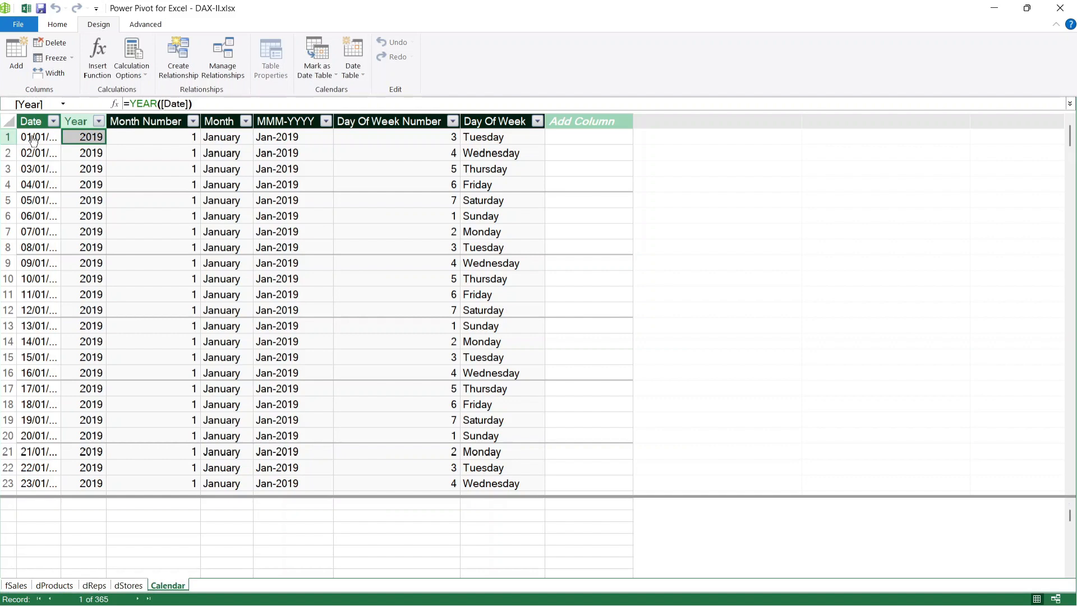
pyautogui.click(33, 139)
pyautogui.click(82, 139)
pyautogui.click(135, 138)
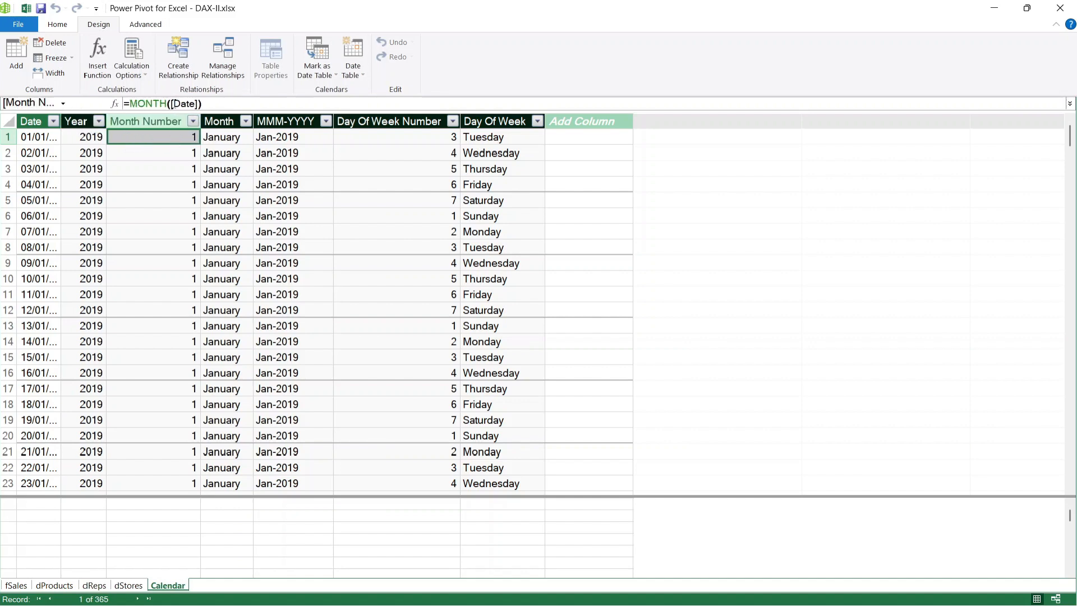
pyautogui.click(217, 136)
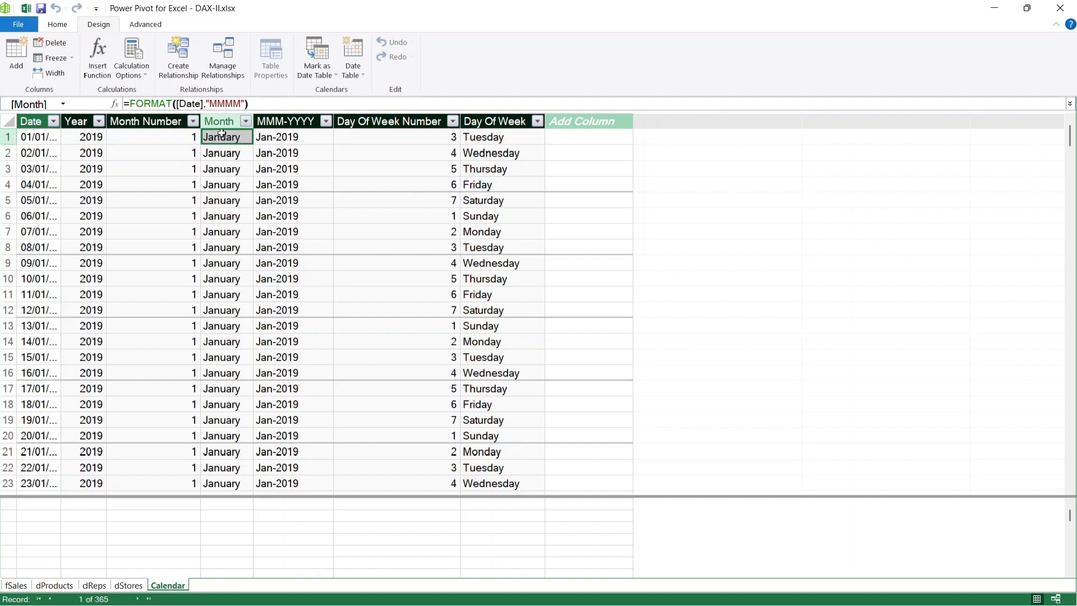
pyautogui.click(299, 137)
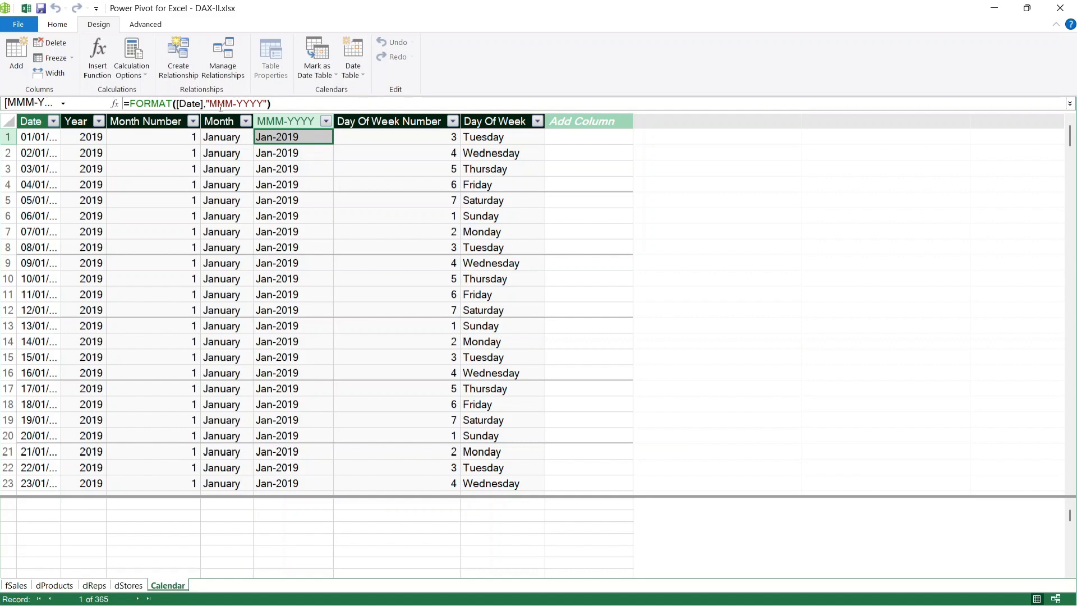
pyautogui.click(379, 138)
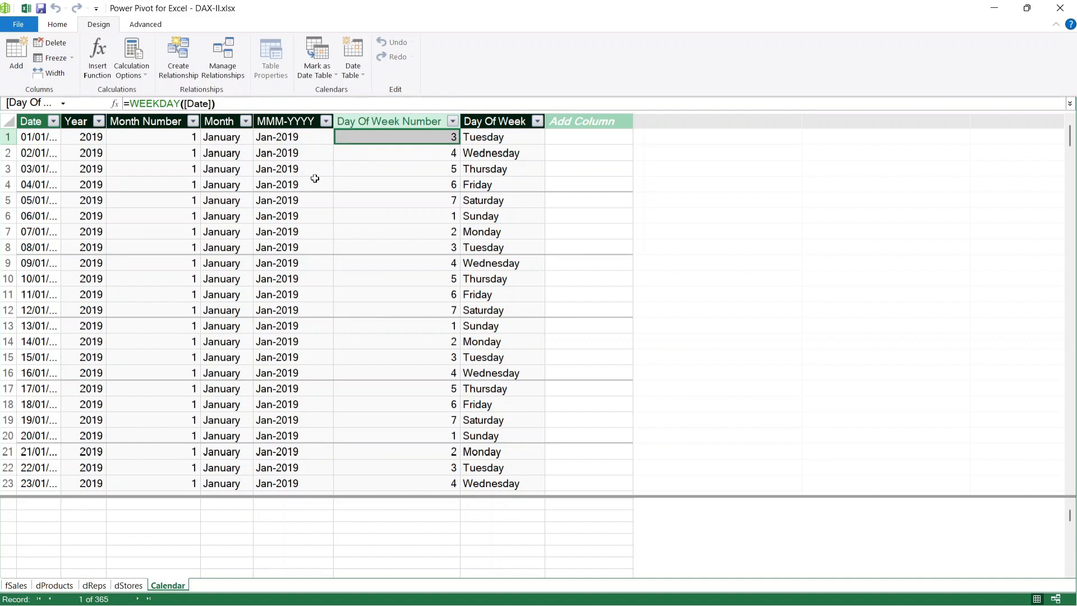
pyautogui.click(477, 138)
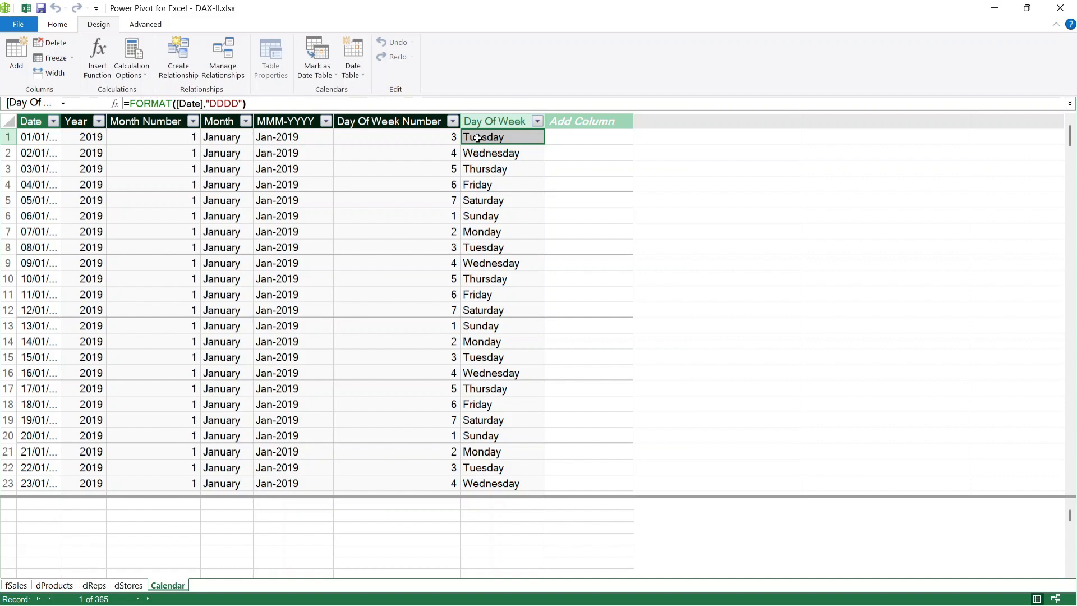
pyautogui.click(445, 138)
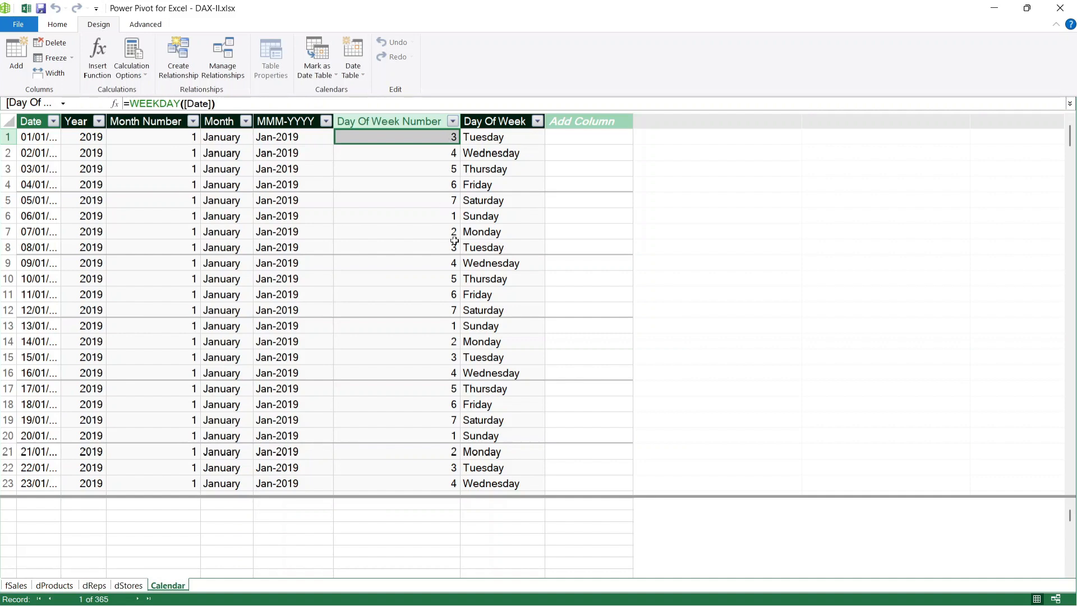
pyautogui.click(511, 222)
# - Add return type 2 to the Day Of Week Number formula, making it =WEEKDAY([Date],2) so weeks start on Monday
pyautogui.click(434, 222)
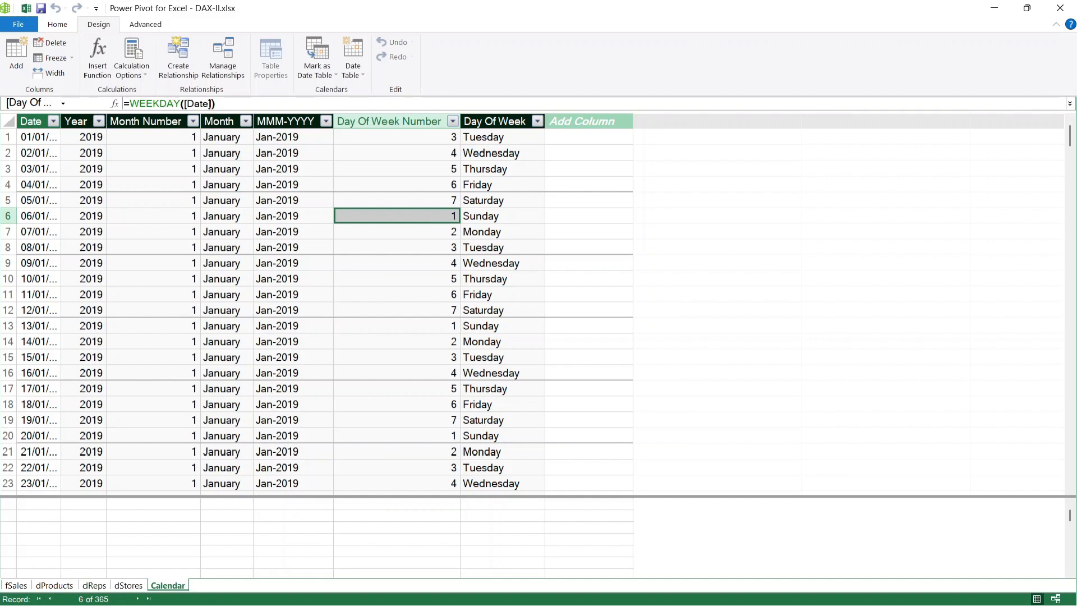
pyautogui.click(210, 104)
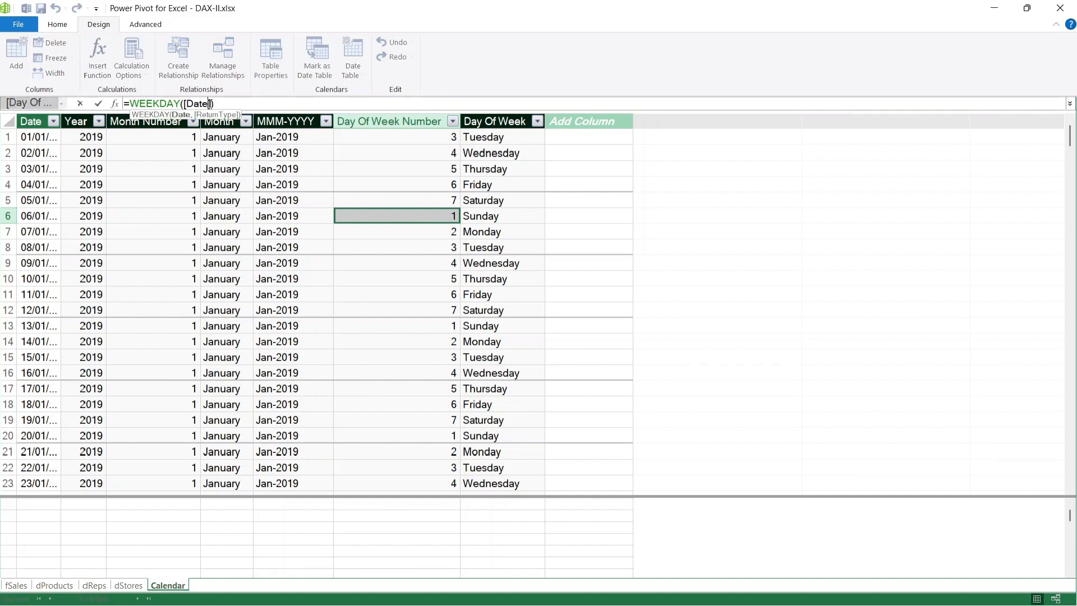
pyautogui.write(',')
pyautogui.press('BackSpace')
pyautogui.write(',')
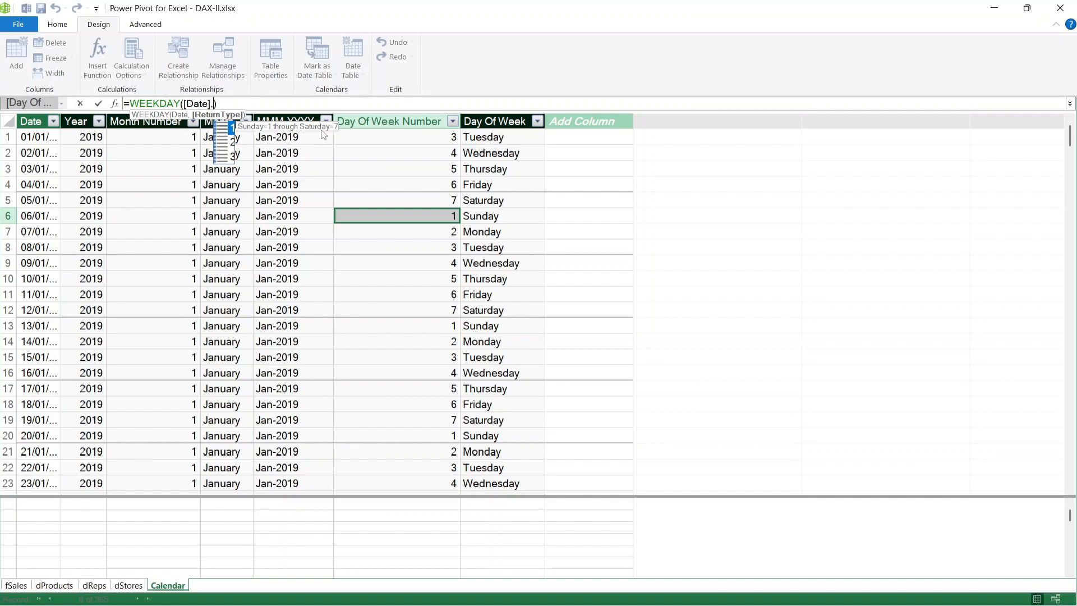
pyautogui.click(232, 142)
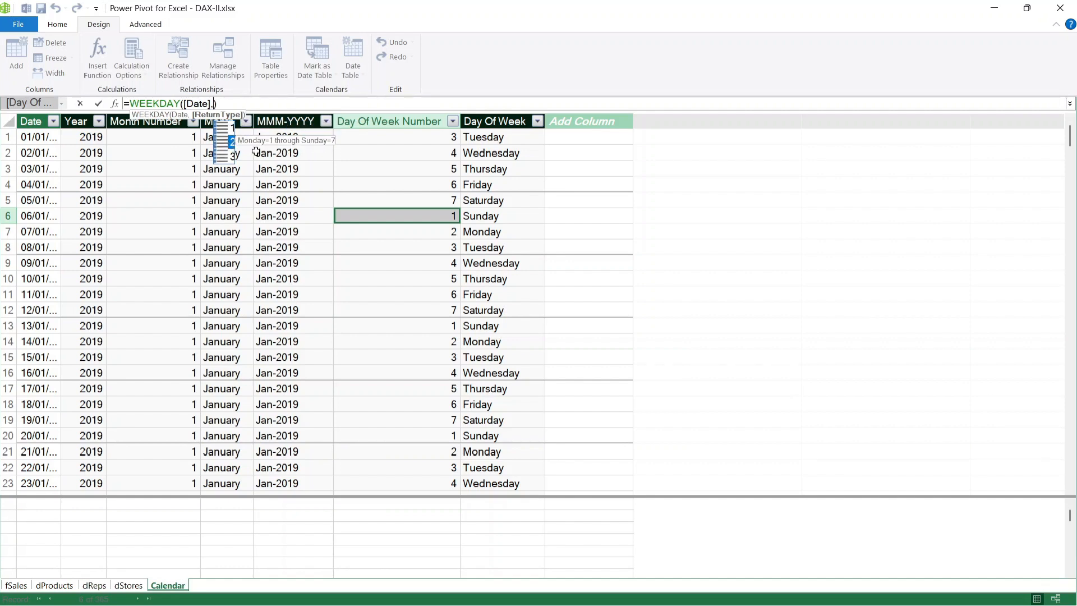
pyautogui.click(233, 159)
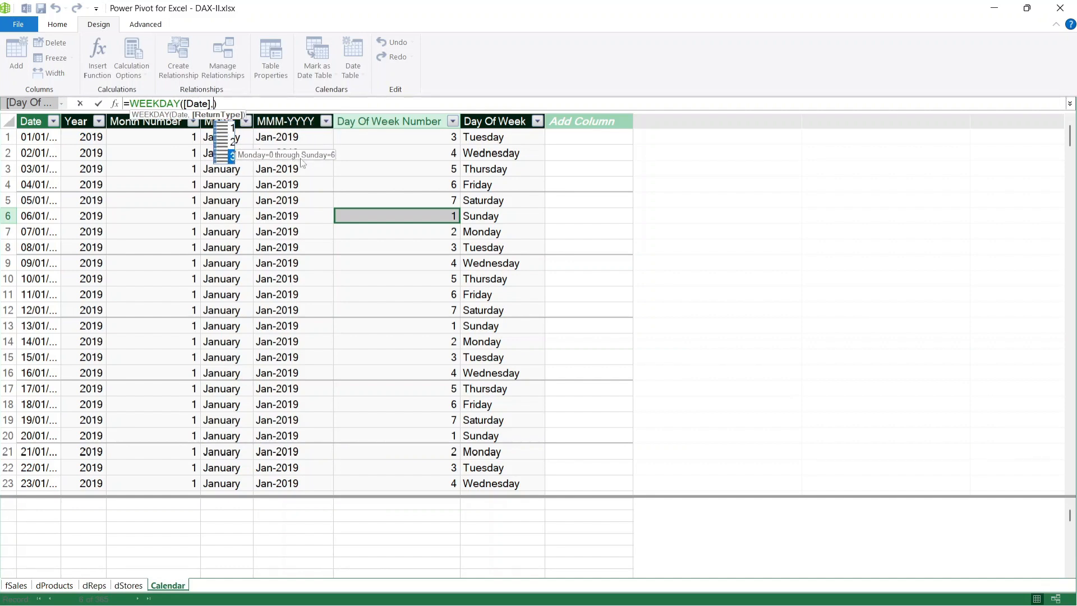
pyautogui.click(232, 143)
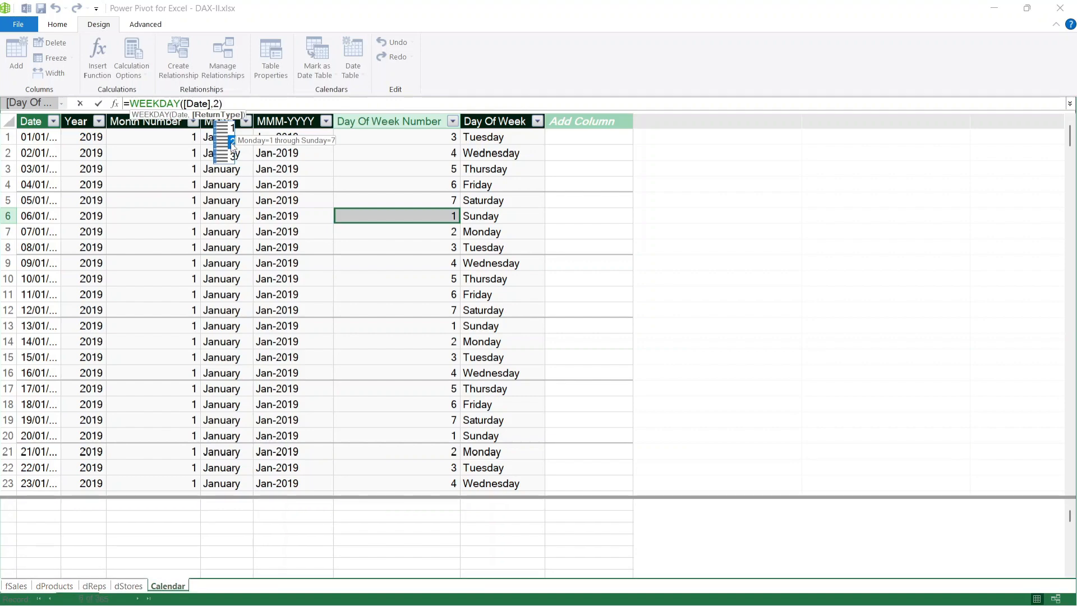
pyautogui.doubleClick(232, 144)
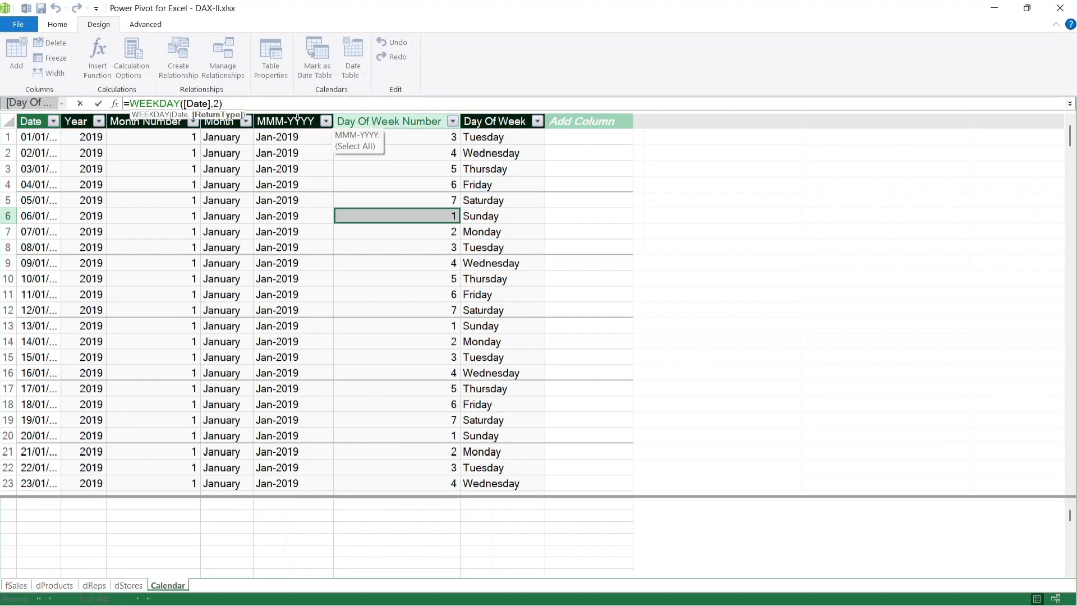
pyautogui.press('Return')
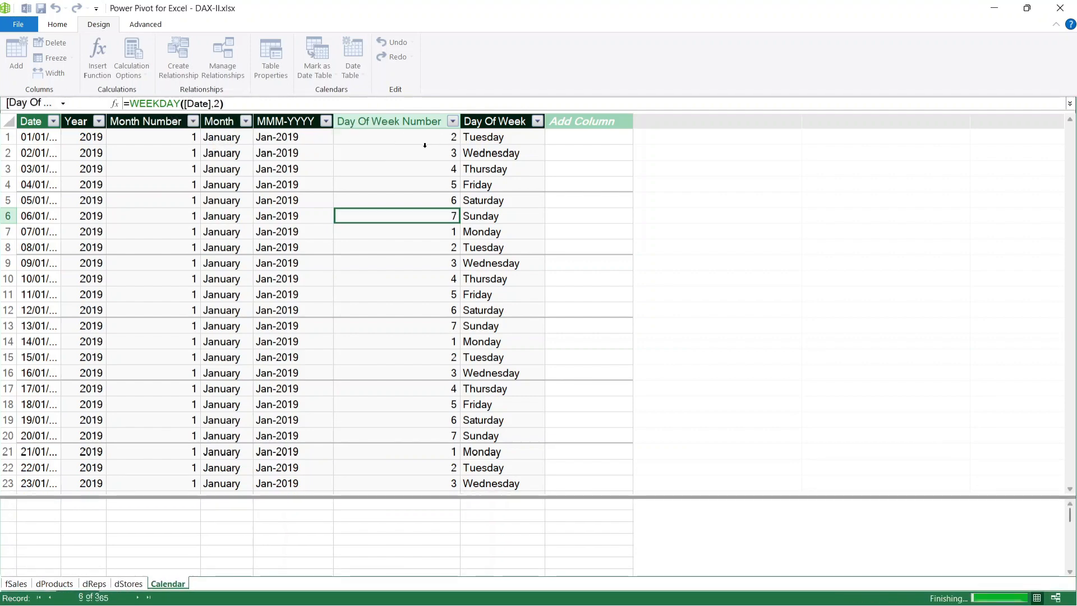
pyautogui.click(462, 212)
pyautogui.click(432, 208)
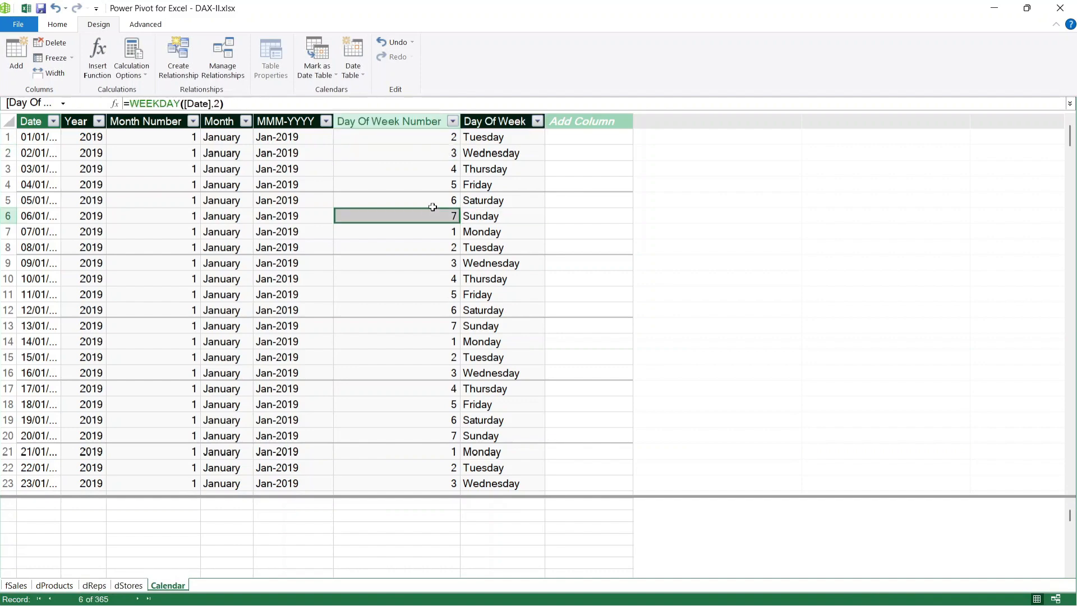
# - Add a Weekend? calculated column to the Calendar table with =IF('Calendar'[Day Of Week Number]>5,"Yes","No")
pyautogui.click(549, 122)
pyautogui.click(567, 139)
pyautogui.click(285, 106)
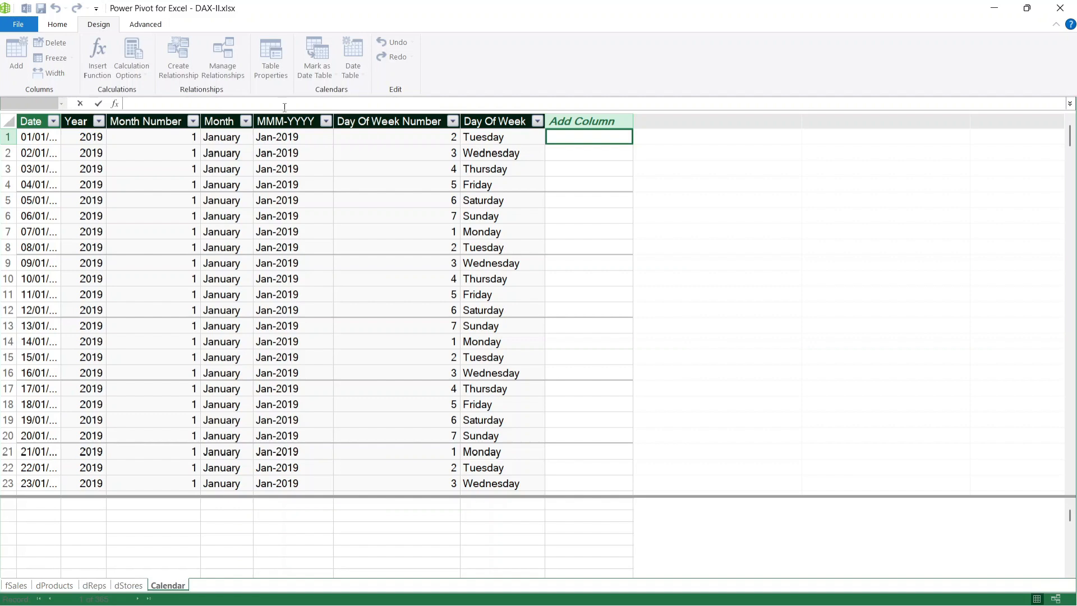
pyautogui.write('Weekend?:=')
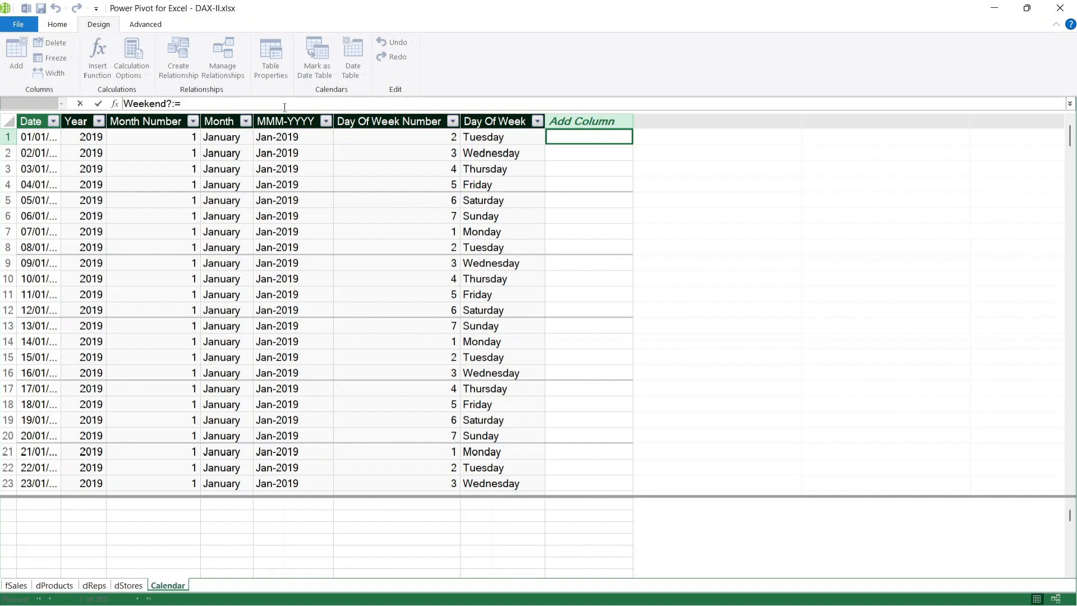
pyautogui.write('if')
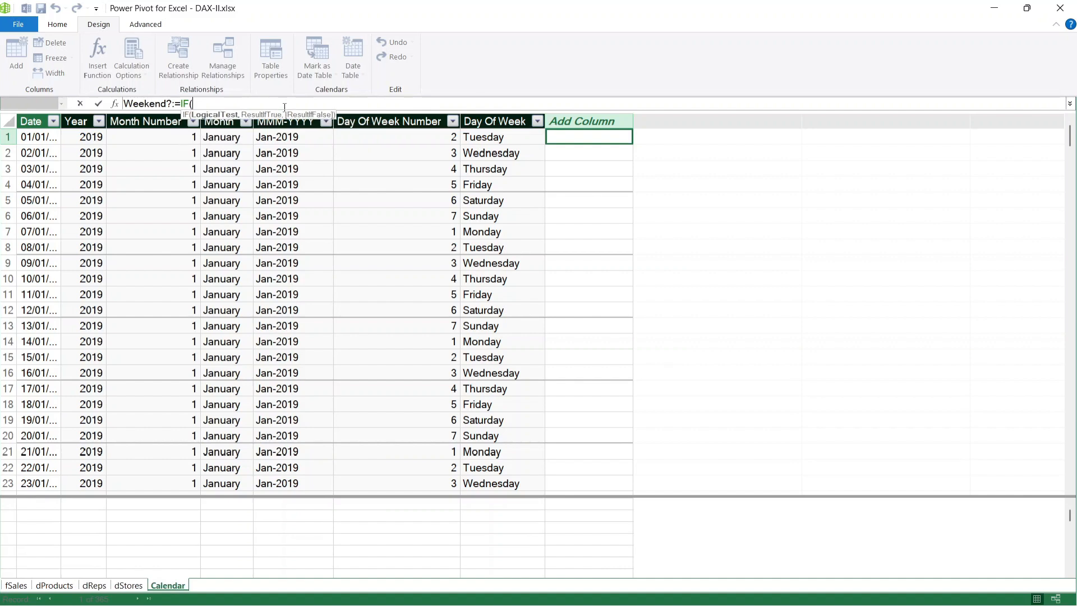
pyautogui.click(375, 139)
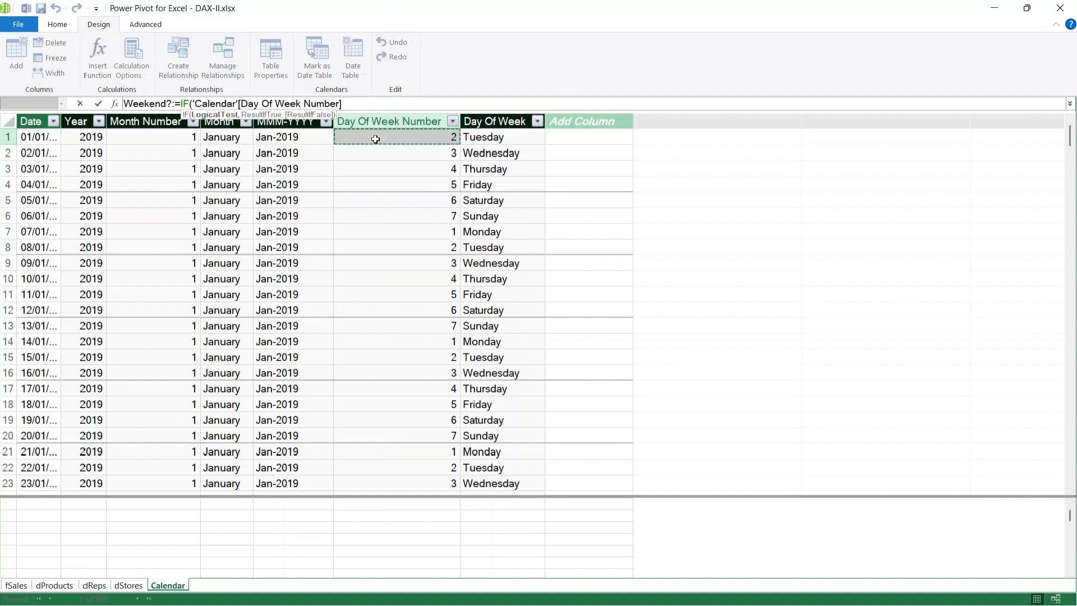
pyautogui.write('<')
pyautogui.press('BackSpace')
pyautogui.write('>5')
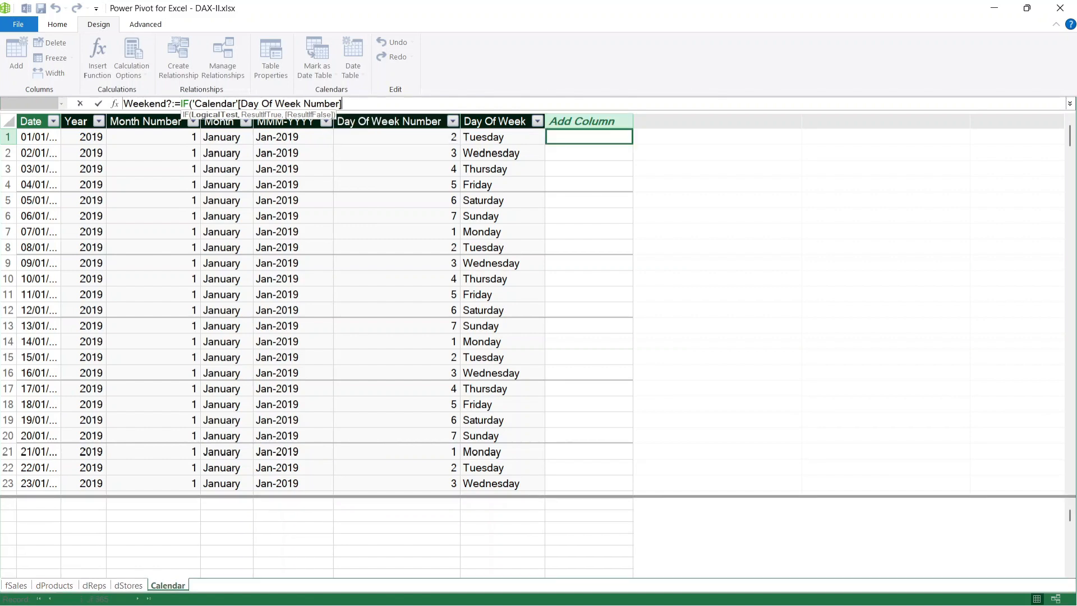
pyautogui.write(',')
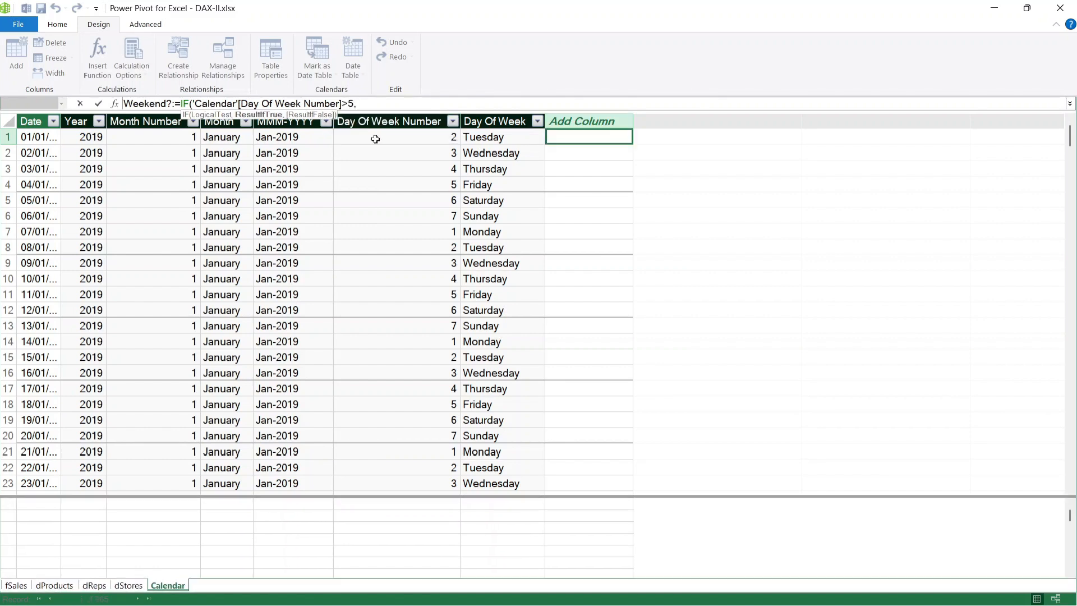
pyautogui.write('"Yes",')
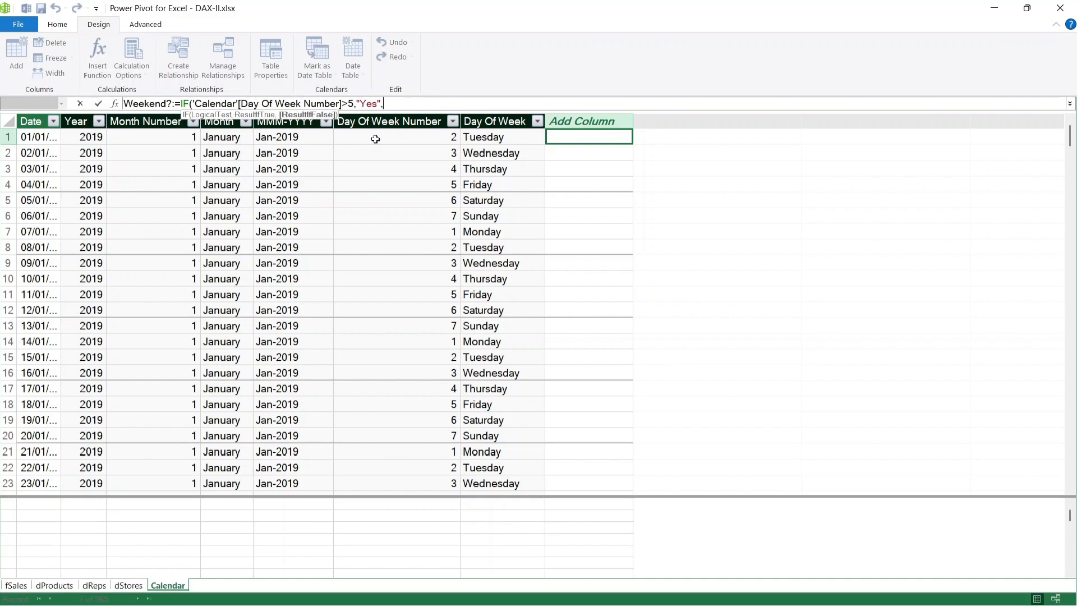
pyautogui.write('""')
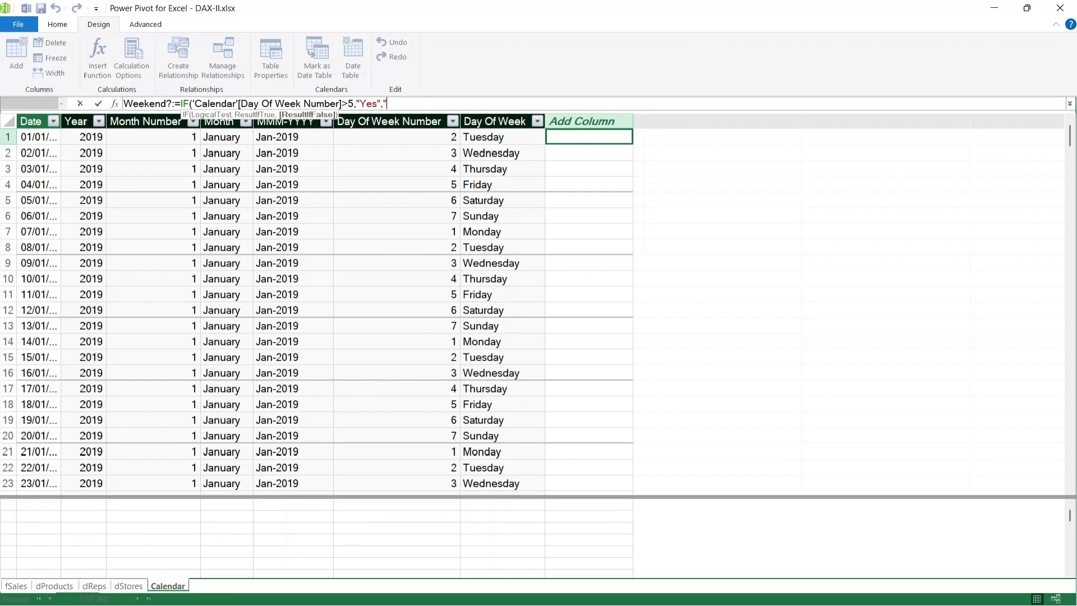
pyautogui.write('No')
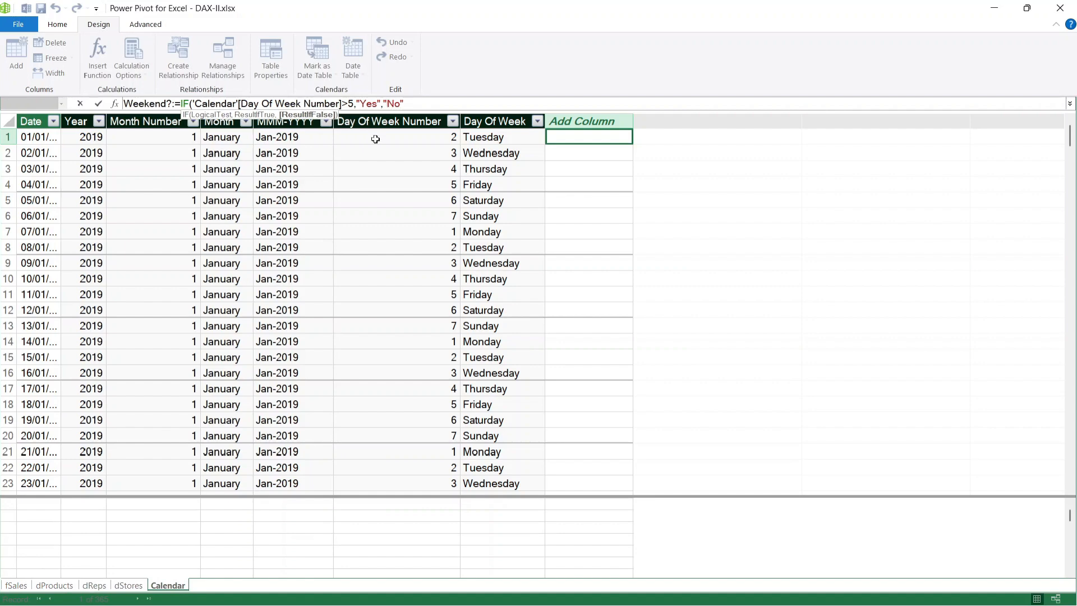
pyautogui.write(')')
pyautogui.press('Return')
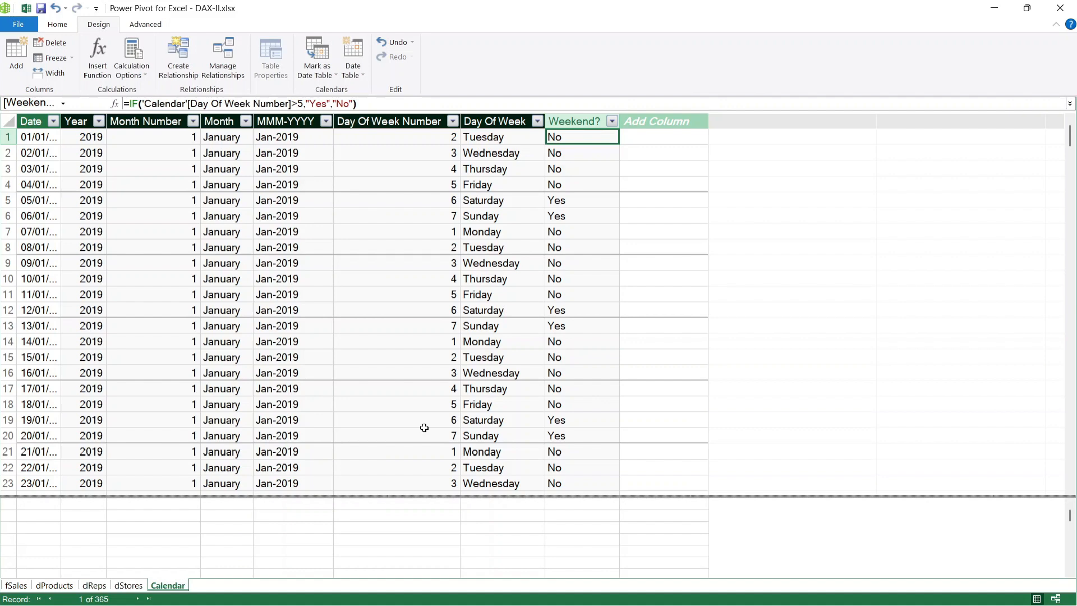
pyautogui.moveTo(556, 200); pyautogui.dragTo(564, 215)
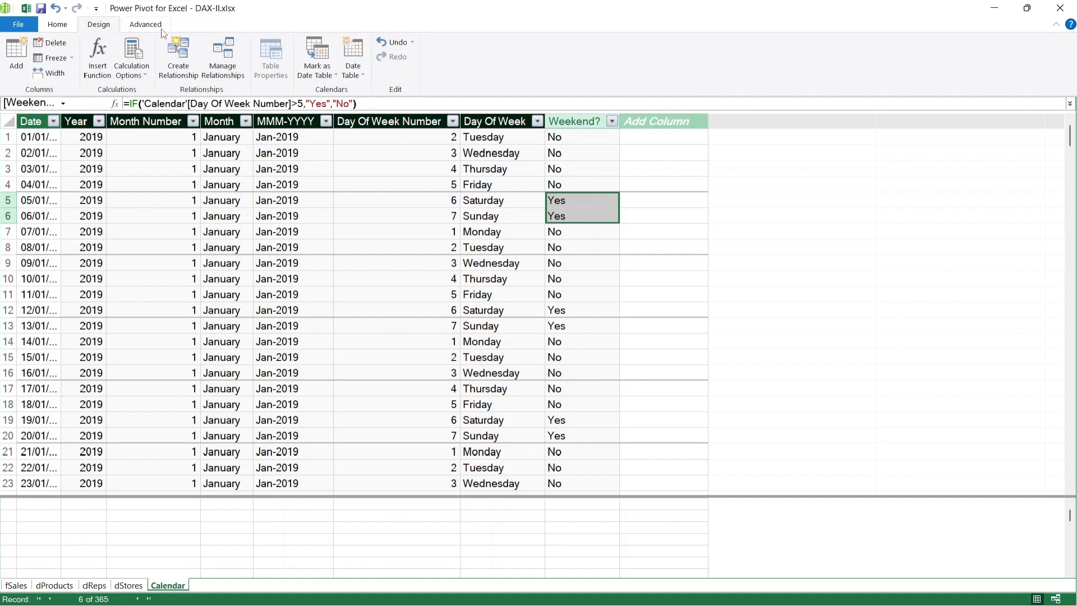
# - Show the data model as a diagram, enlarge the Calendar table to reveal all its fields and place it beside dStores
pyautogui.click(66, 25)
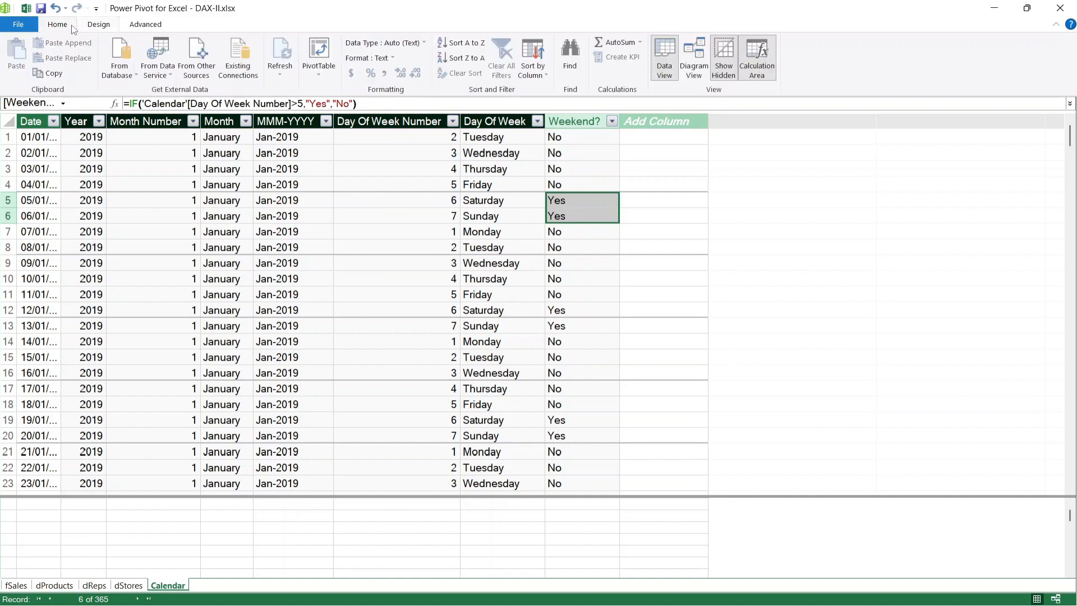
pyautogui.click(686, 70)
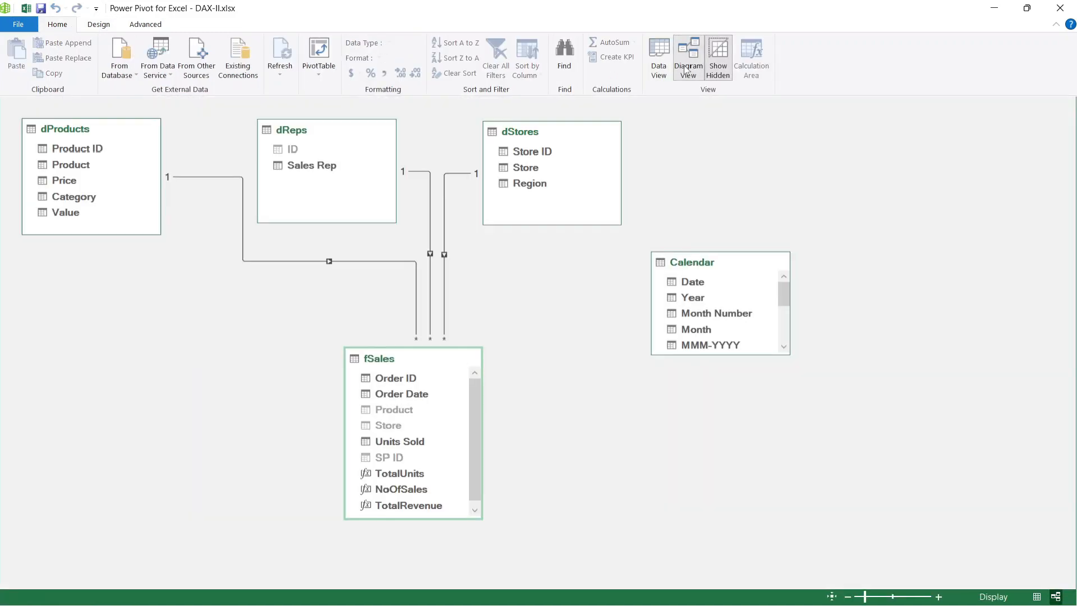
pyautogui.moveTo(705, 354); pyautogui.dragTo(721, 488)
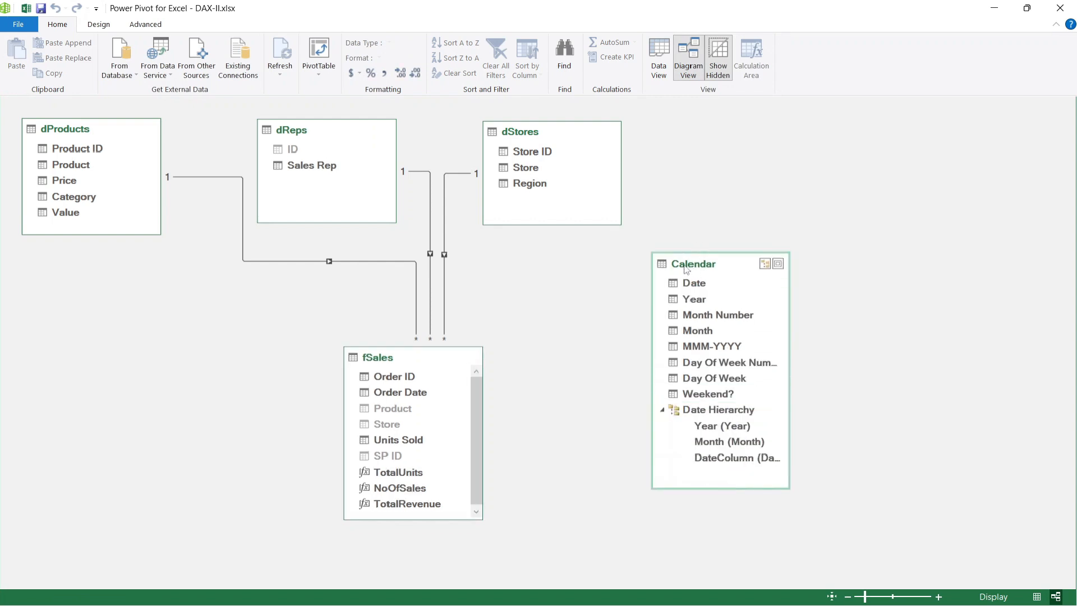
pyautogui.moveTo(732, 266); pyautogui.dragTo(765, 138)
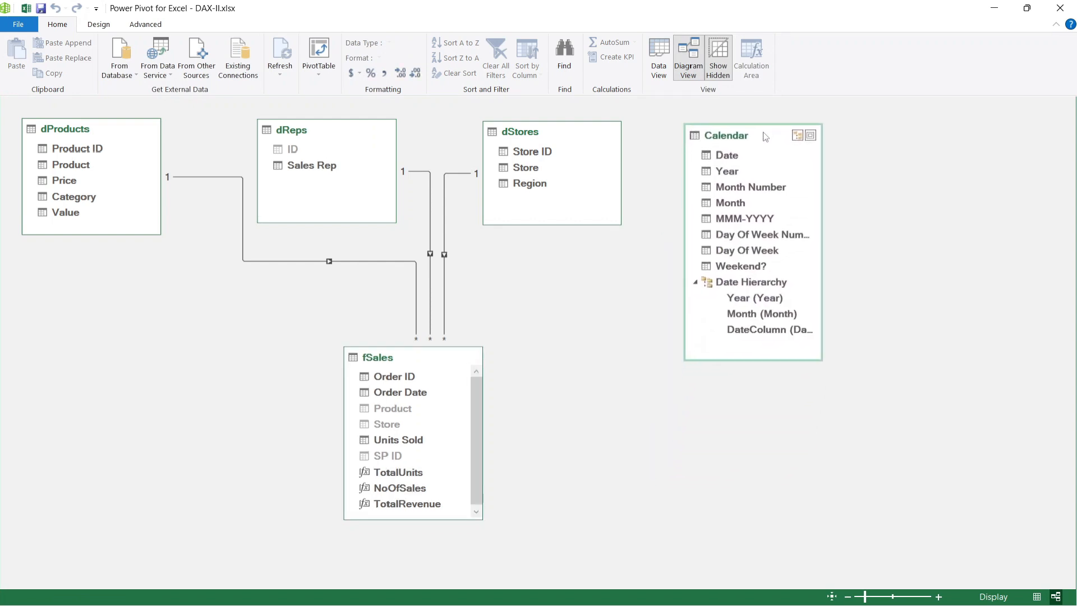
# - Create a relationship between Order Date in fSales and Date in Calendar, and return to the data grid
pyautogui.moveTo(411, 393); pyautogui.dragTo(726, 157)
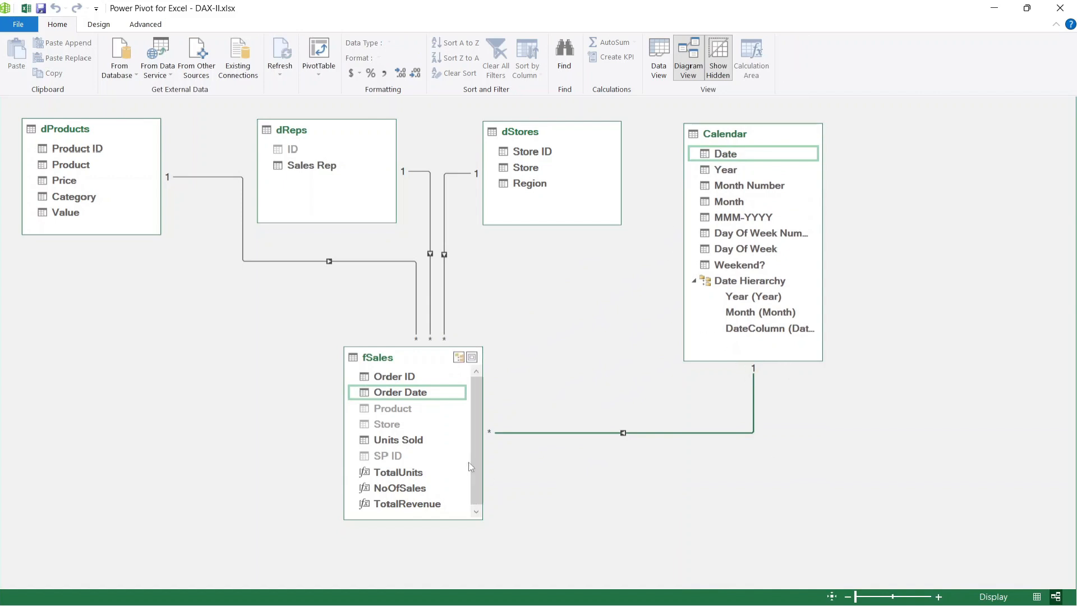
pyautogui.click(339, 286)
pyautogui.click(658, 56)
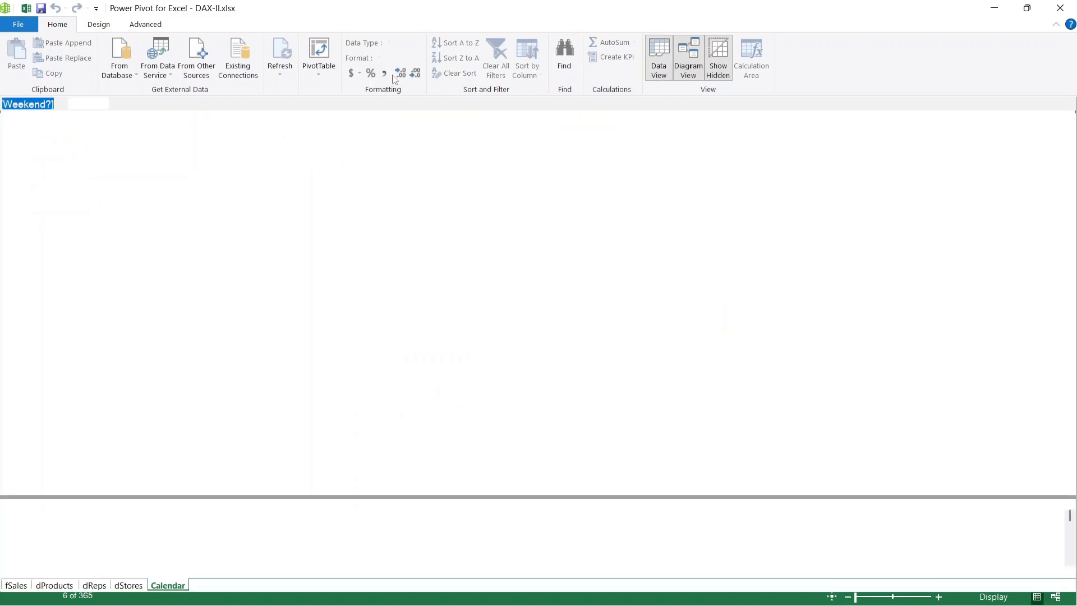
# - Switch to the Excel workbook and list all data model tables in the region PivotTable's field list
pyautogui.click(26, 9)
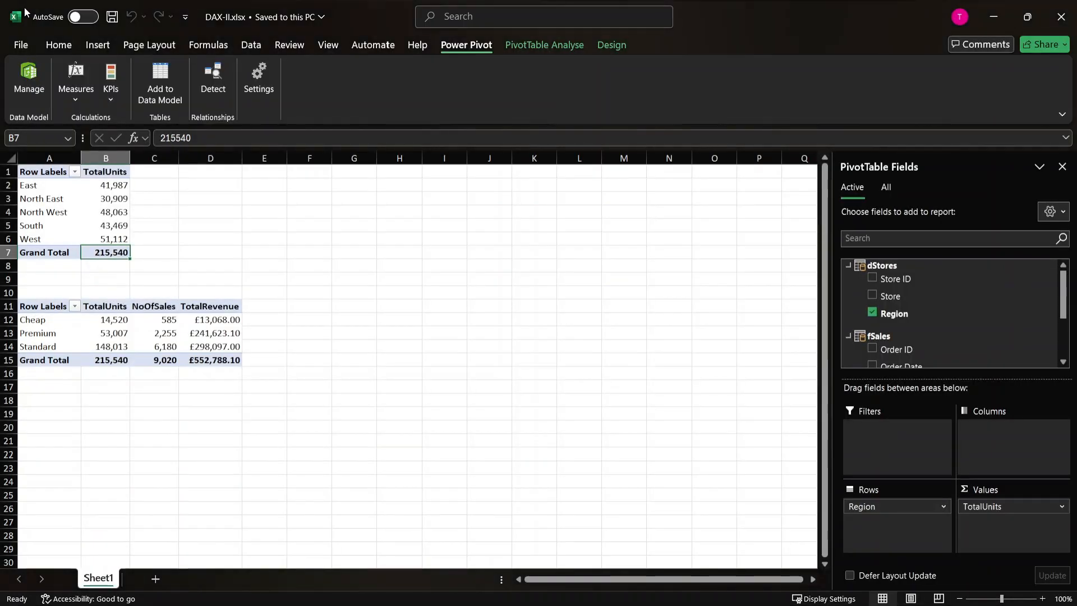
pyautogui.scroll(-2, 1003, 348)
pyautogui.click(887, 194)
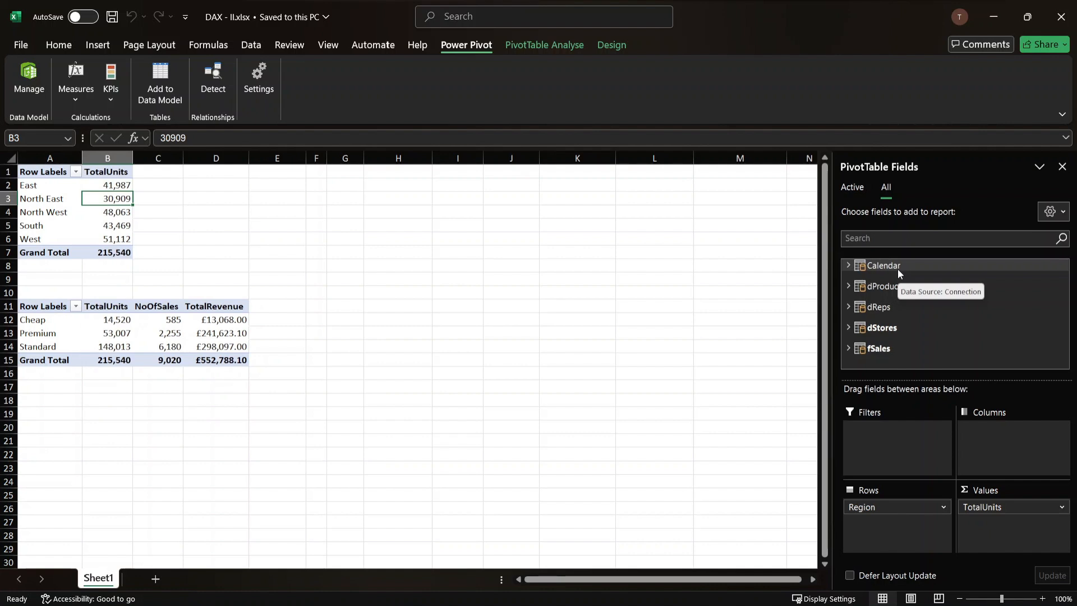
# - Start a new measure in the fSales table and name it TotalRevWeekend
pyautogui.click(73, 85)
pyautogui.click(85, 120)
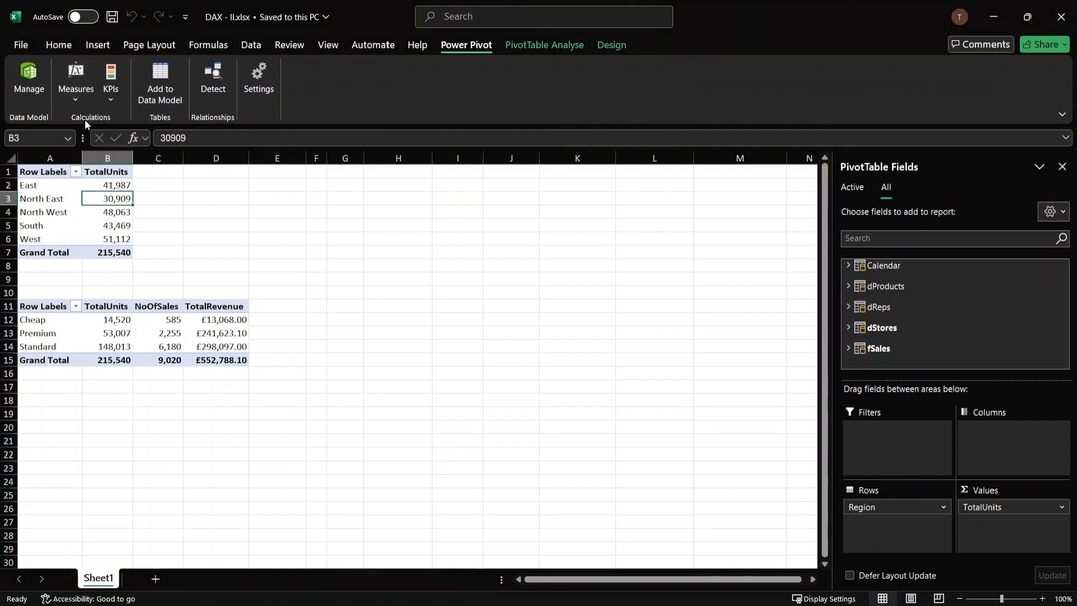
pyautogui.click(471, 210)
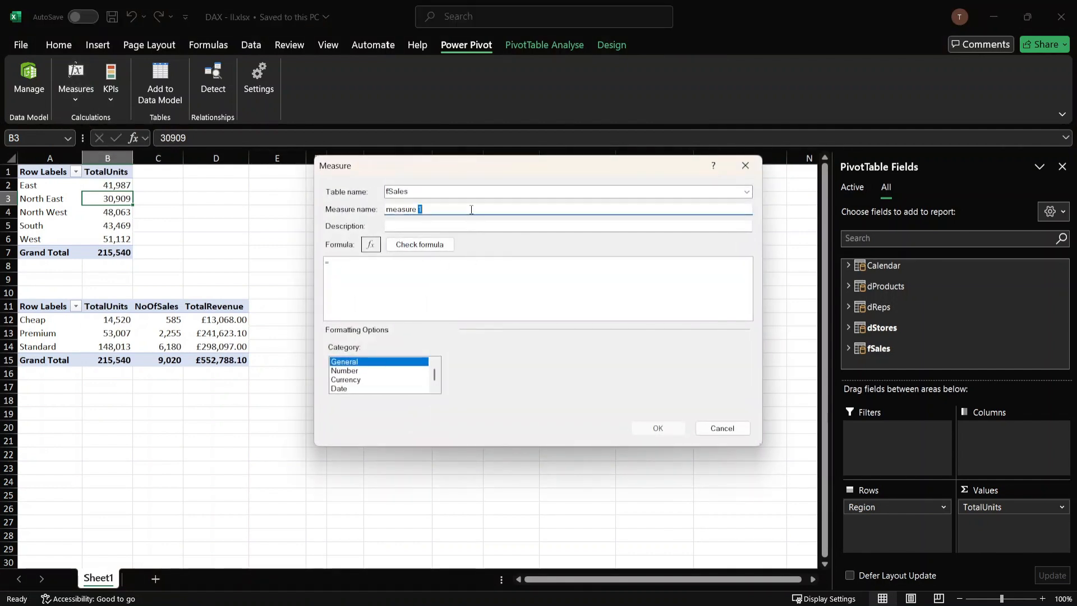
pyautogui.hotkey('ctrl', 'a')
pyautogui.write('TotalRevWeekend')
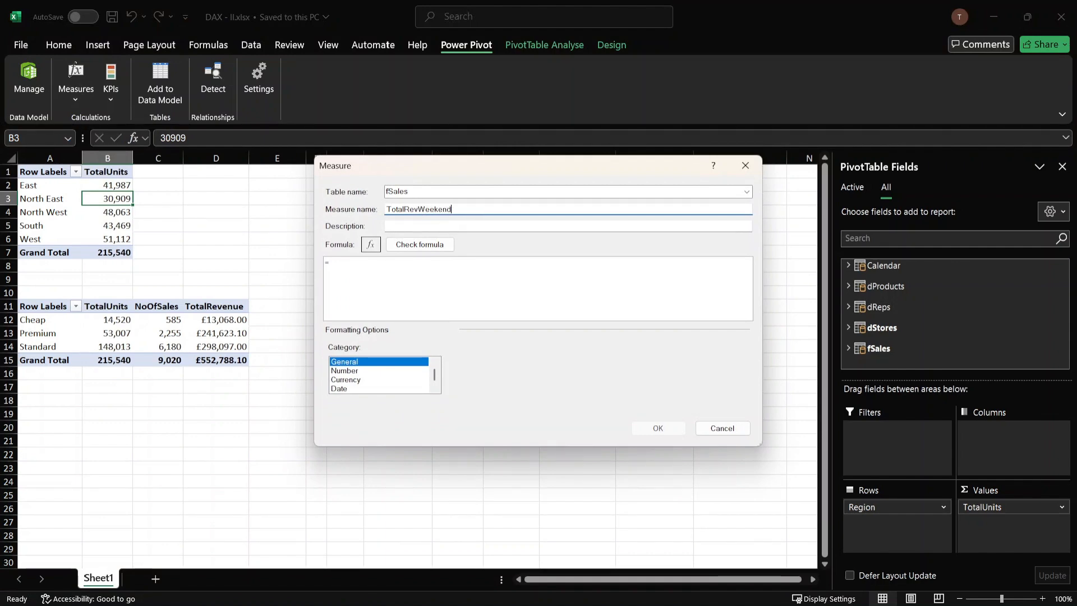
# - Enter the measure's formula =CALCULATE([TotalRevenue],'Calendar'[Weekend?]="Yes")
pyautogui.click(438, 272)
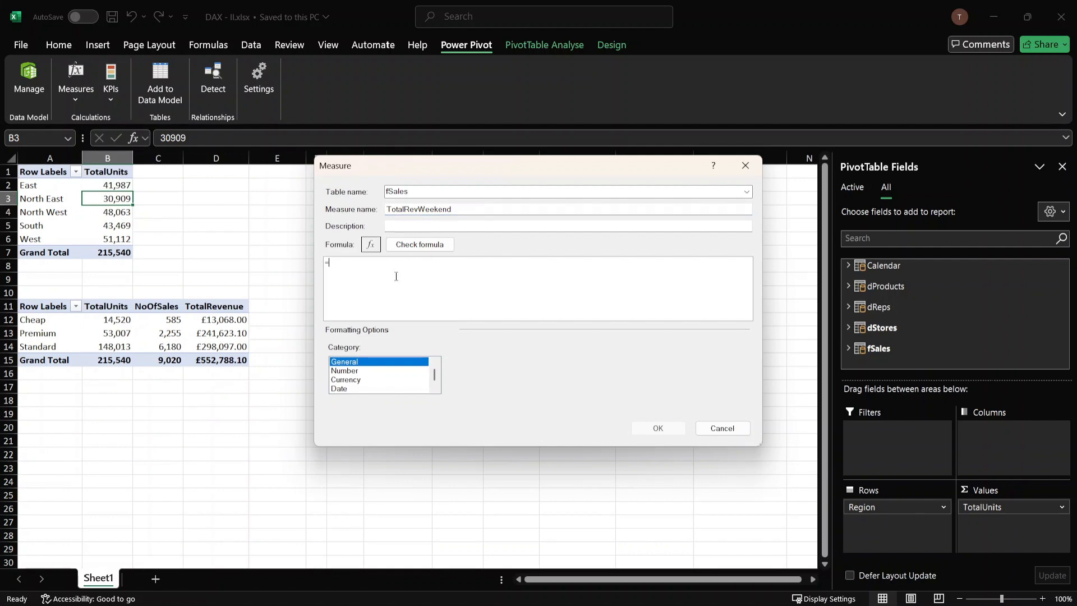
pyautogui.write('Ca')
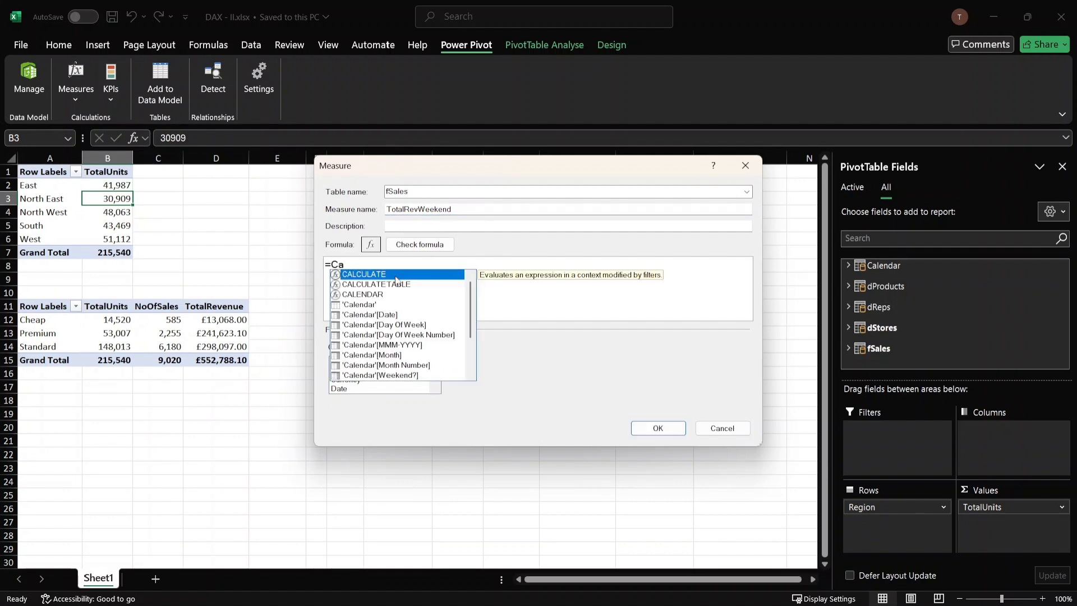
pyautogui.write('l')
pyautogui.press('Tab')
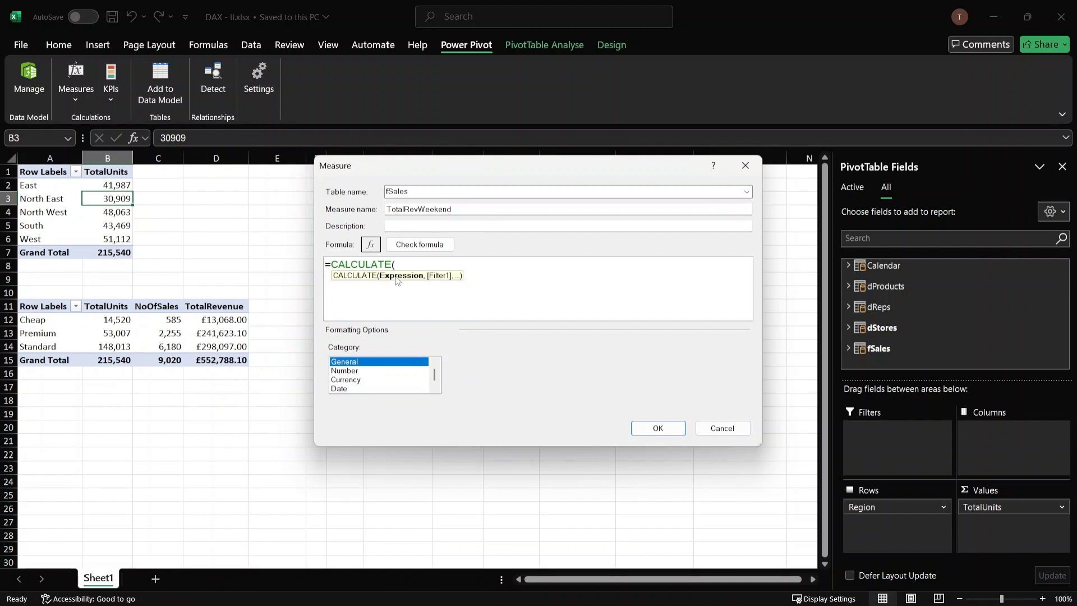
pyautogui.write('tot')
pyautogui.doubleClick(425, 316)
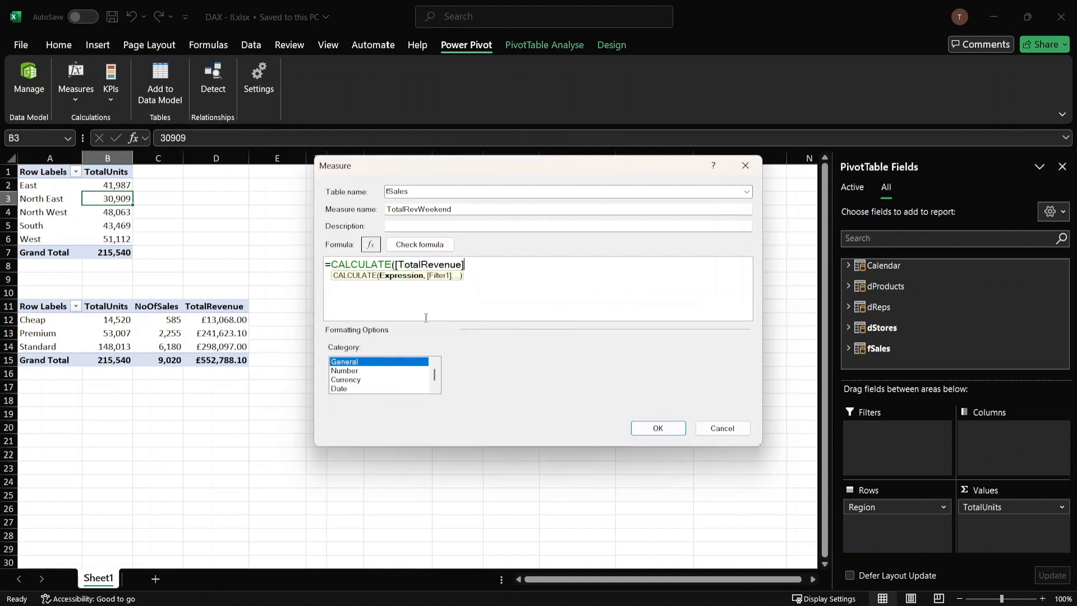
pyautogui.write(',')
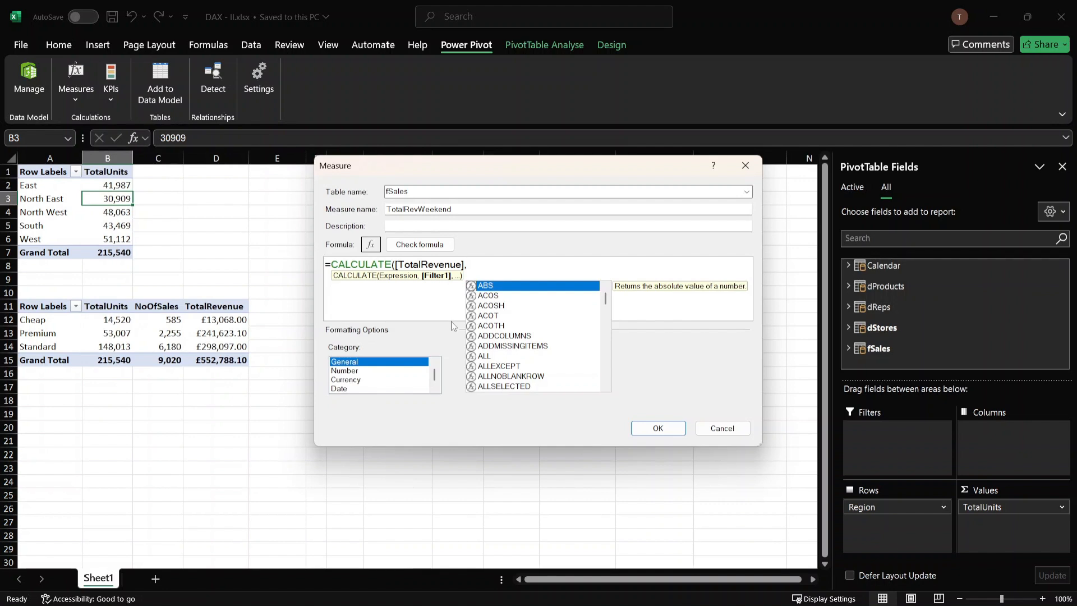
pyautogui.write('weeke')
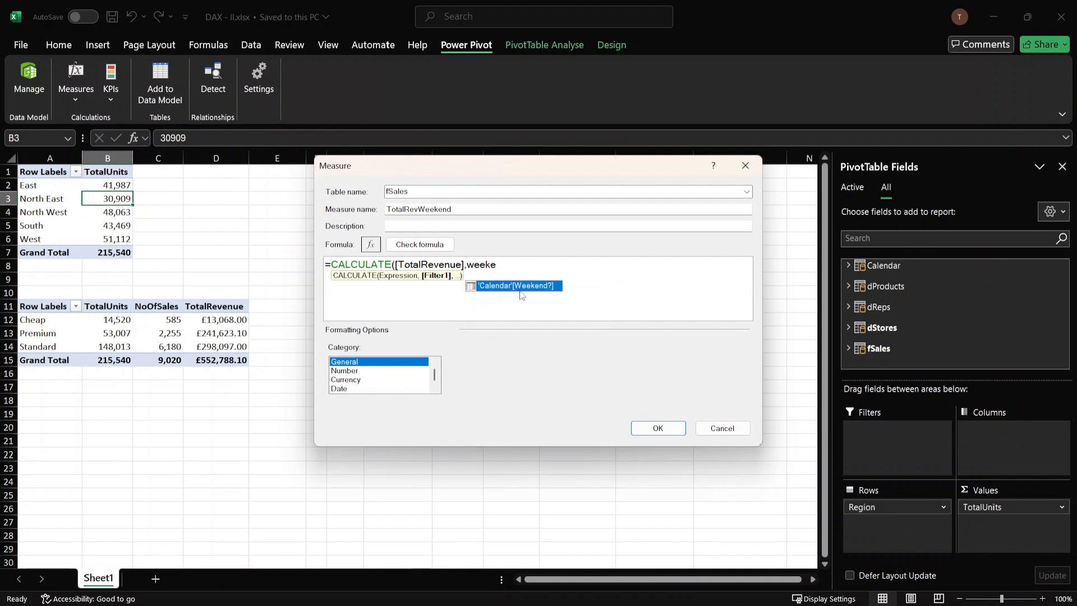
pyautogui.doubleClick(526, 286)
pyautogui.write('=')
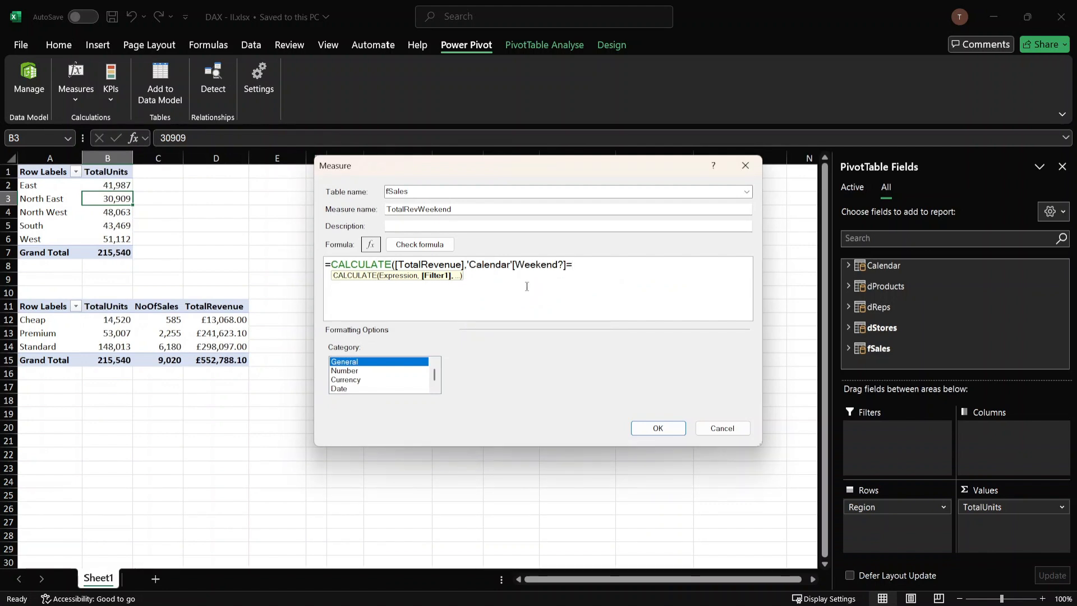
pyautogui.write('"Yes"')
pyautogui.write(')')
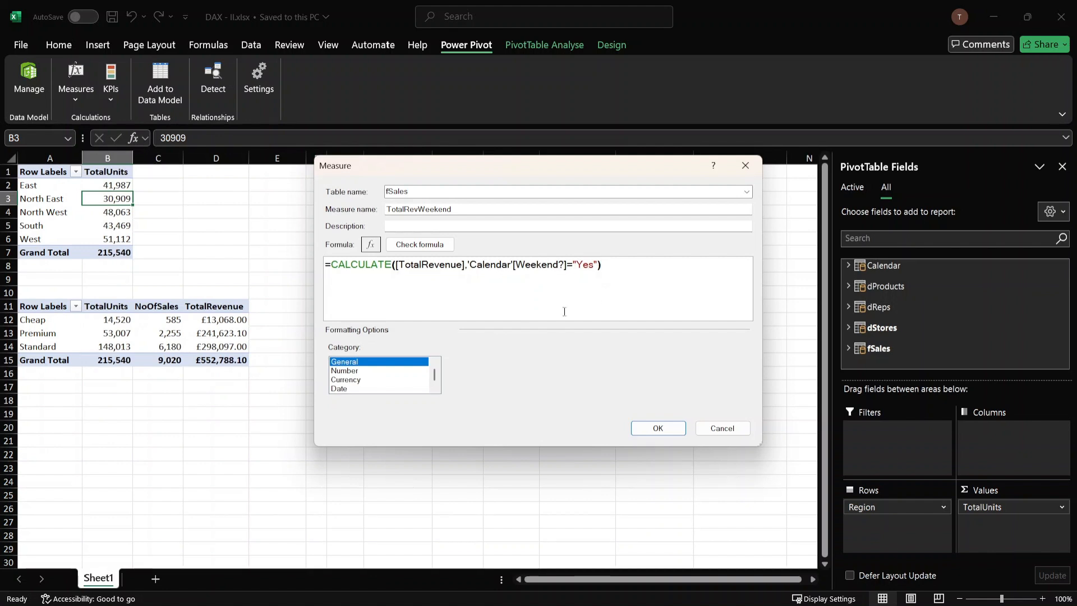
# - Check the TotalRevWeekend formula for errors, format the measure as Currency and save it into the region PivotTable
pyautogui.click(435, 247)
pyautogui.click(370, 445)
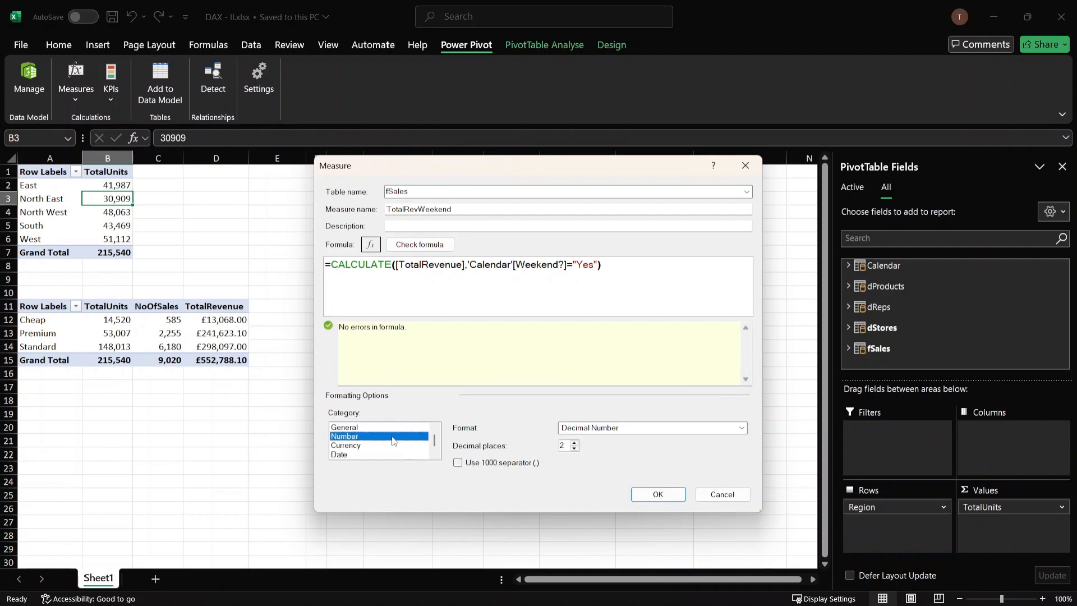
pyautogui.click(656, 493)
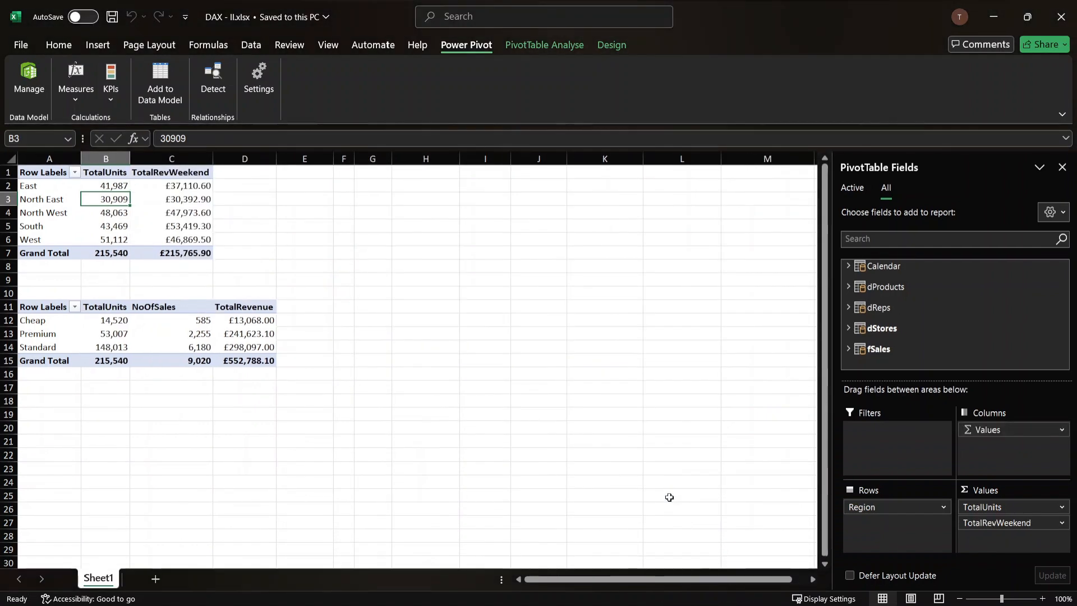
pyautogui.click(173, 252)
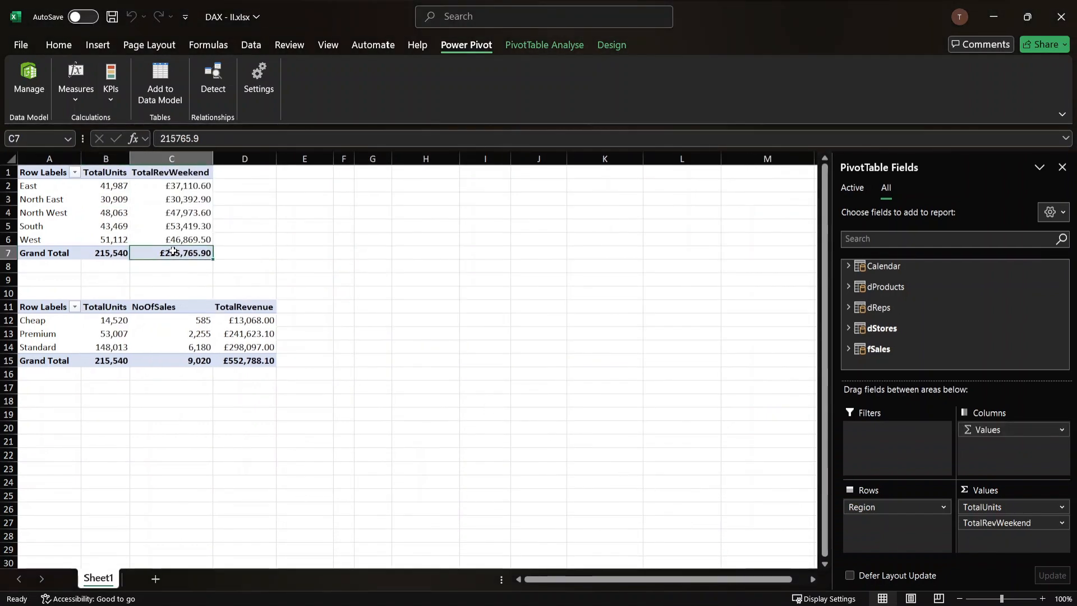
pyautogui.click(187, 211)
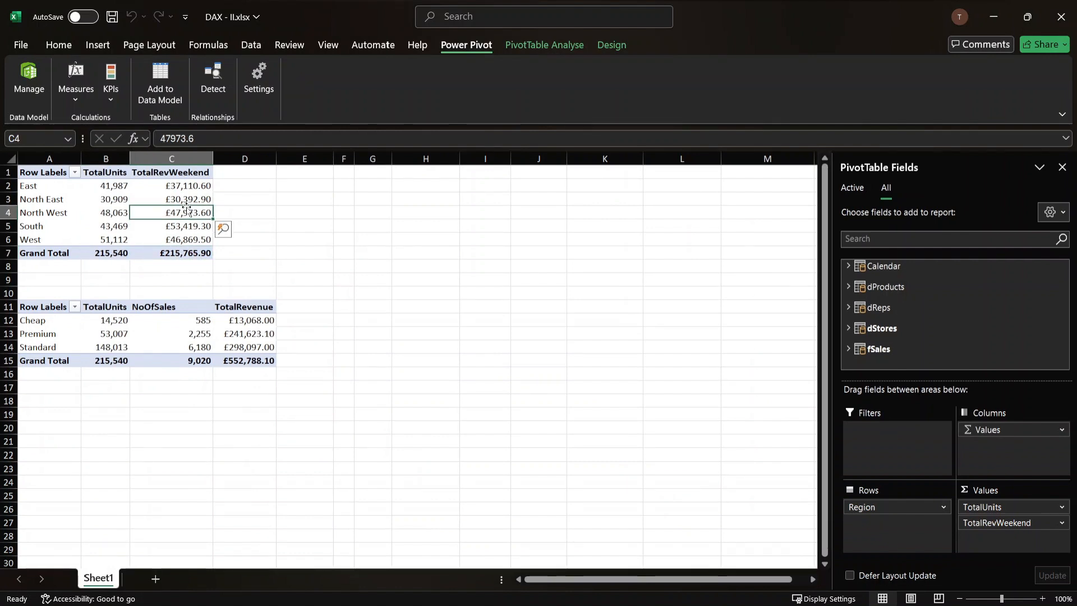
pyautogui.click(185, 186)
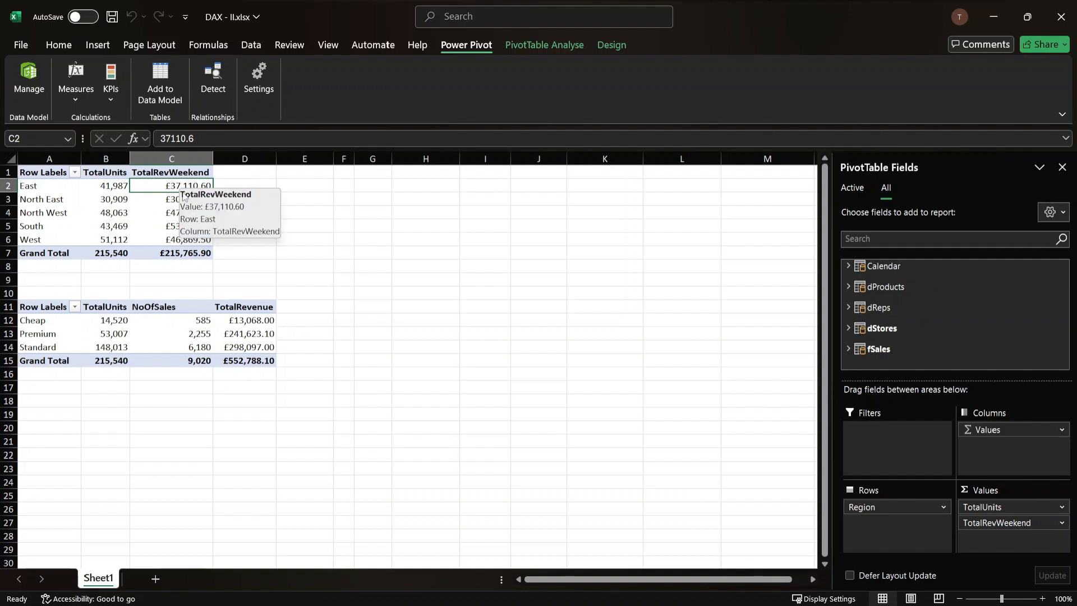
pyautogui.click(184, 211)
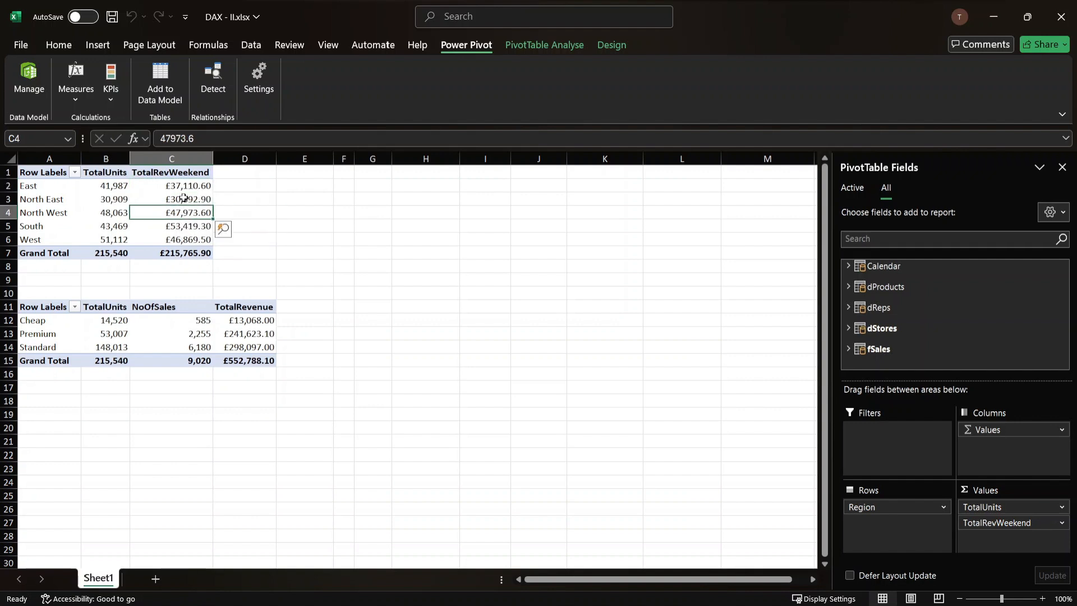
pyautogui.click(184, 198)
pyautogui.click(187, 185)
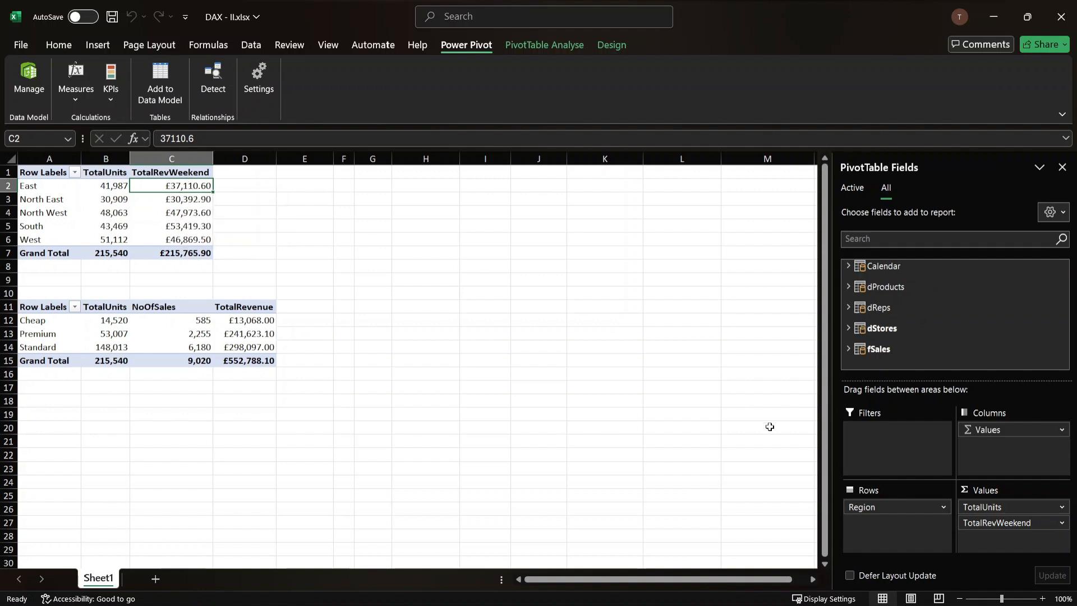
pyautogui.click(1022, 524)
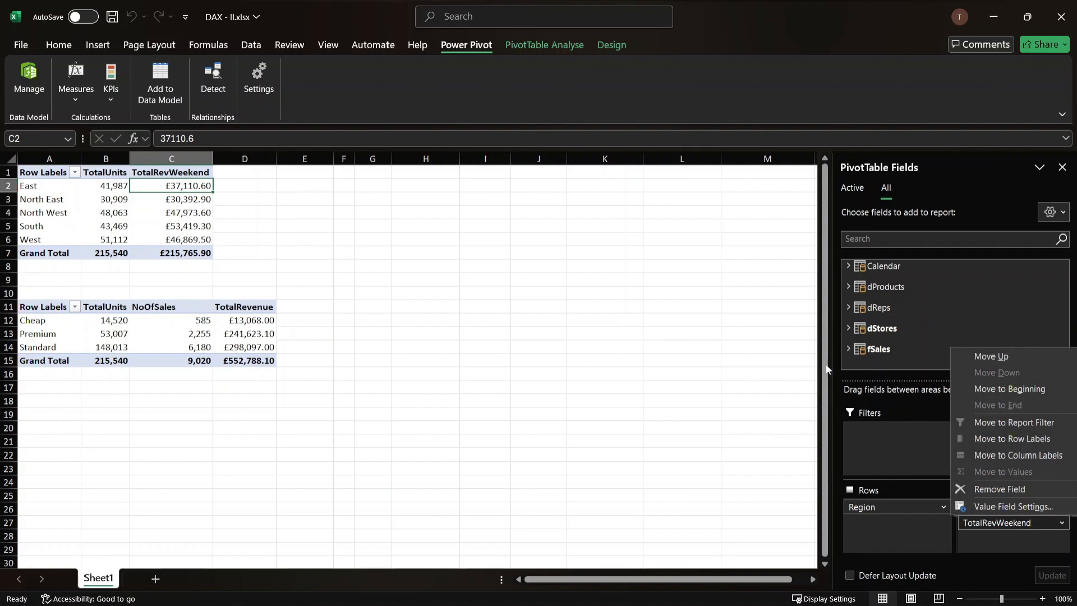
# - Start another new measure in the fSales table and name it TotalRev%Weekend
pyautogui.click(86, 102)
pyautogui.click(83, 103)
pyautogui.click(81, 106)
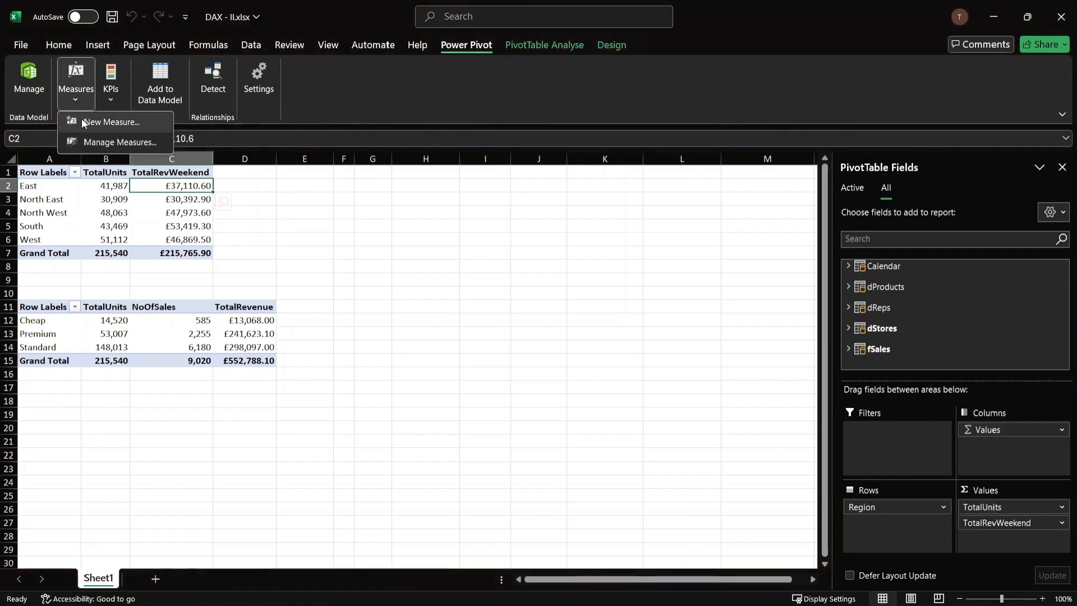
pyautogui.click(82, 118)
pyautogui.click(428, 210)
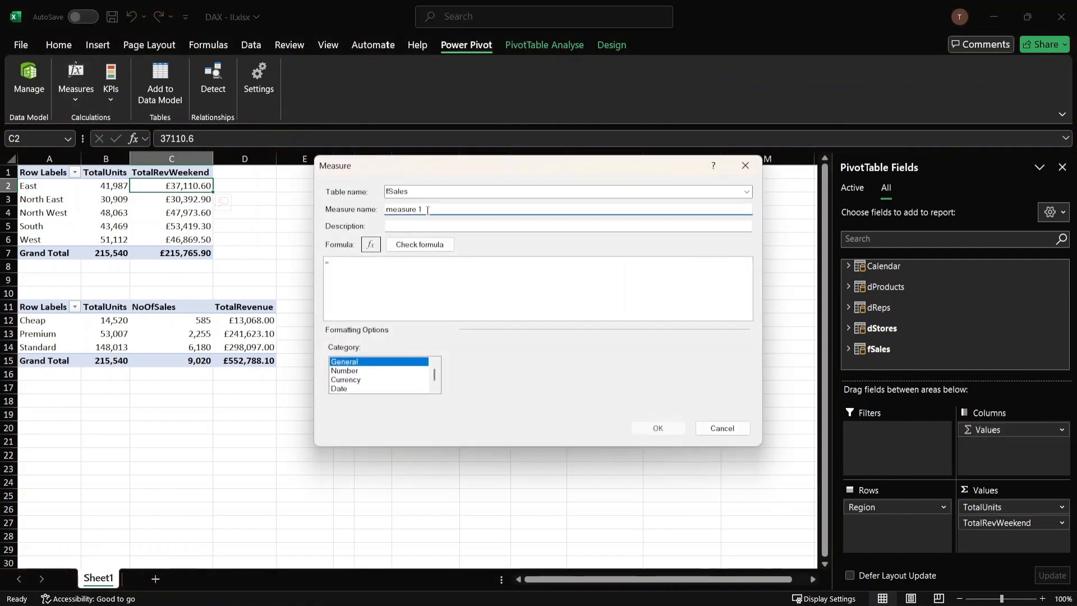
pyautogui.hotkey('ctrl', 'a')
pyautogui.write('Tto')
pyautogui.press('BackSpace')
pyautogui.press('BackSpace')
pyautogui.write('otalRev')
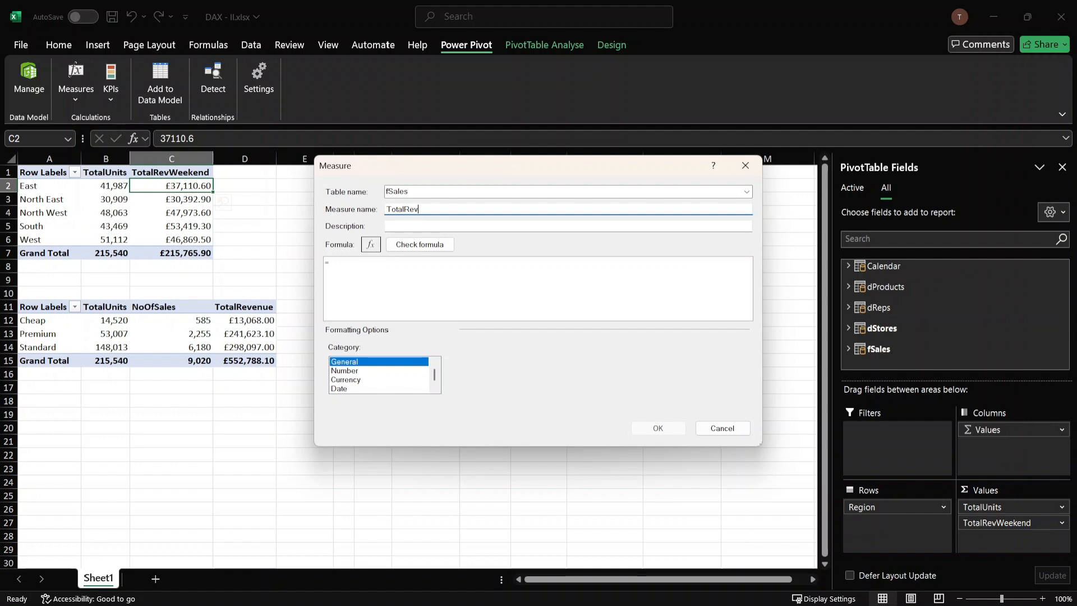
pyautogui.write('%w')
pyautogui.press('BackSpace')
pyautogui.write('Weekend')
# - Enter the measure's formula =DIVIDE([TotalRevWeekend],[TotalRevenue],0)
pyautogui.click(444, 303)
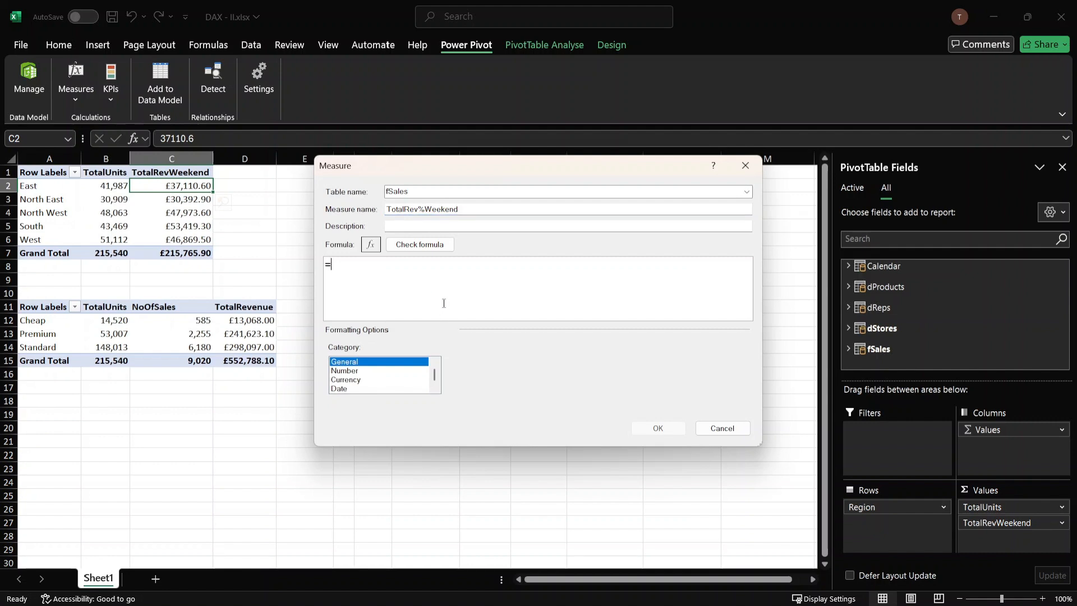
pyautogui.write('DIVIDE(')
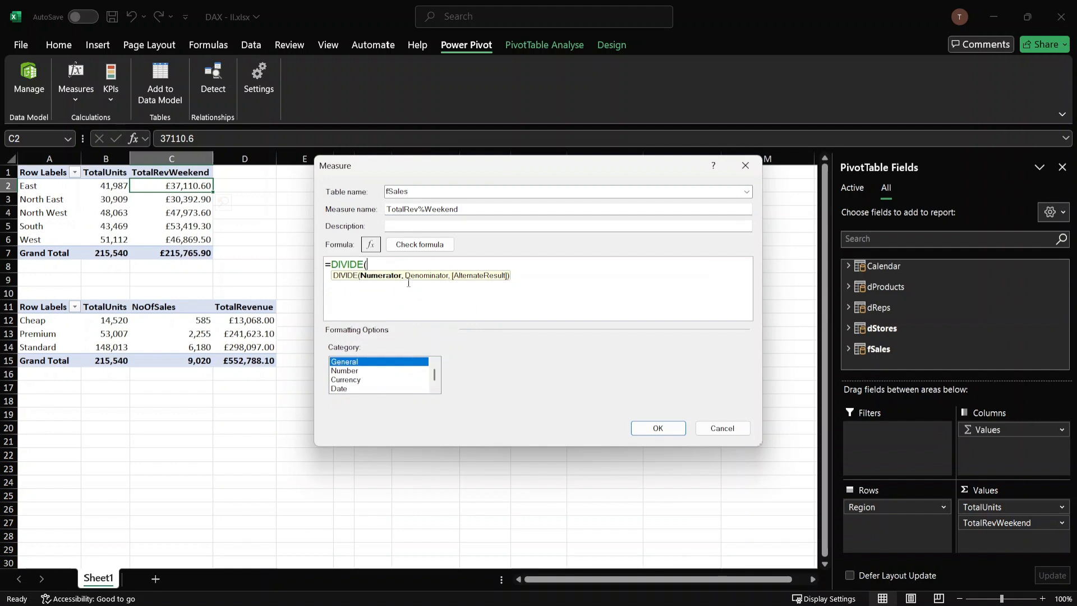
pyautogui.write('To')
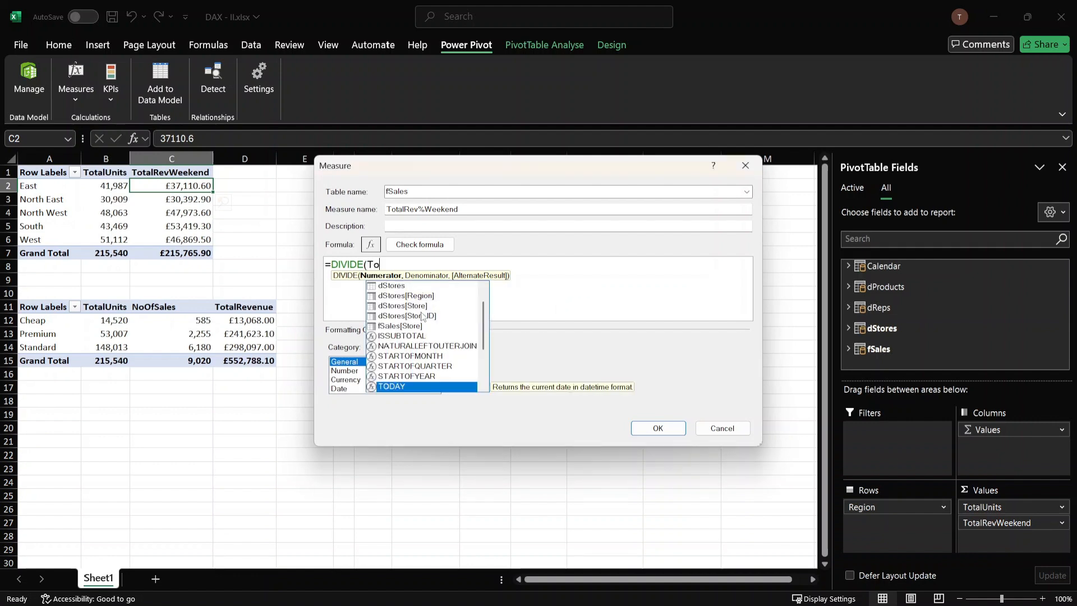
pyautogui.scroll(1, 426, 323)
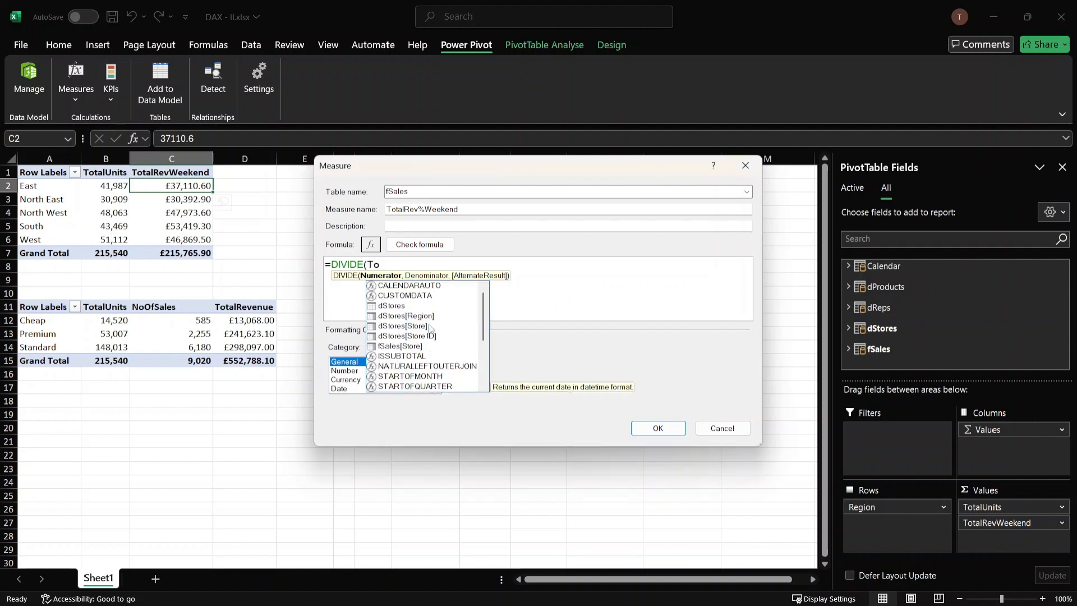
pyautogui.scroll(-3, 430, 335)
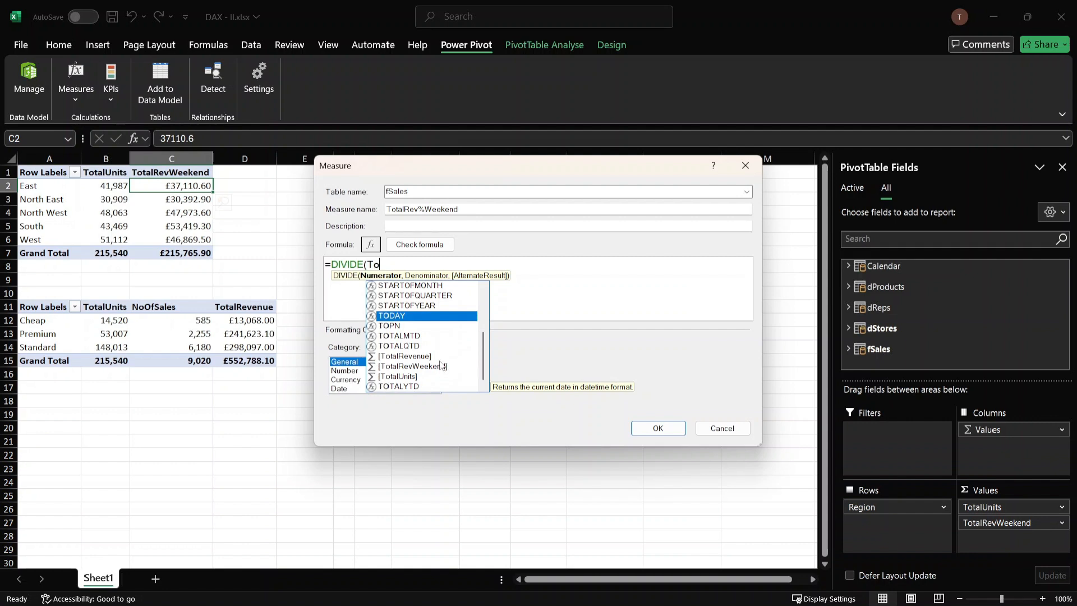
pyautogui.doubleClick(437, 366)
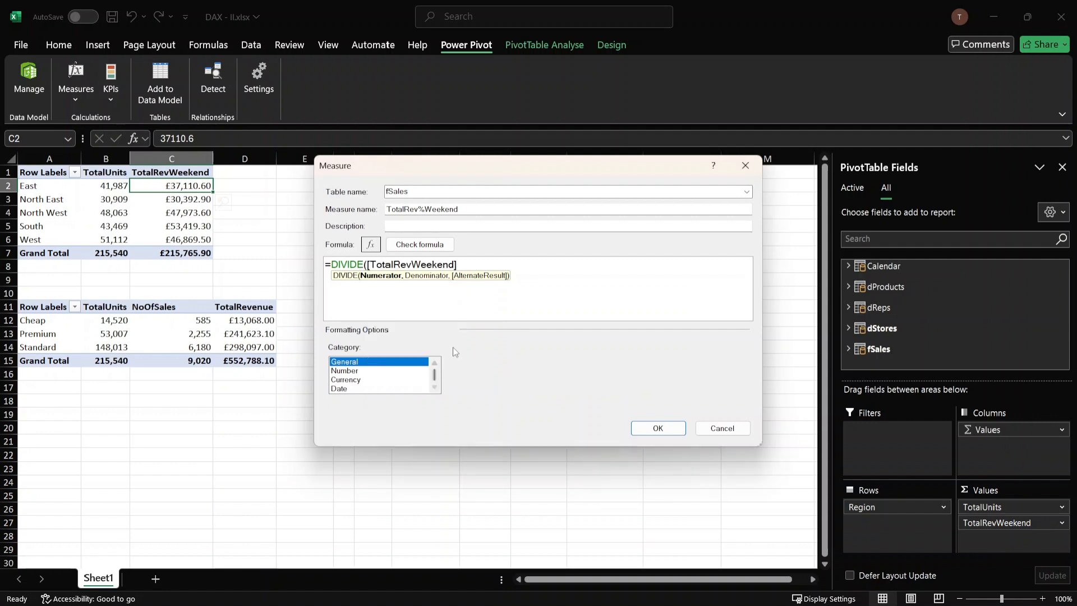
pyautogui.write(',')
pyautogui.write('tot')
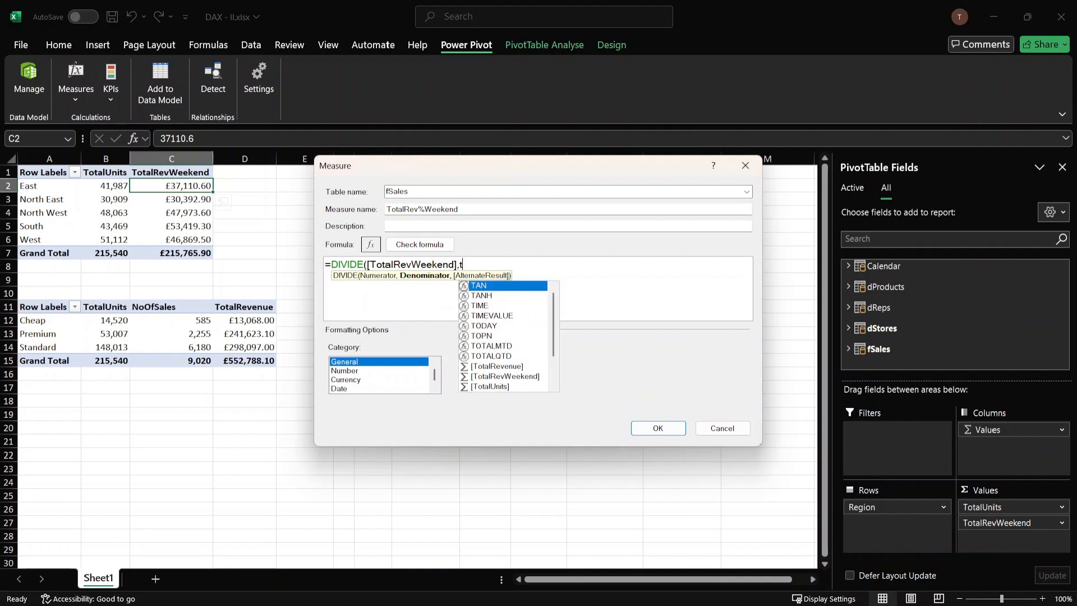
pyautogui.click(508, 316)
pyautogui.doubleClick(508, 316)
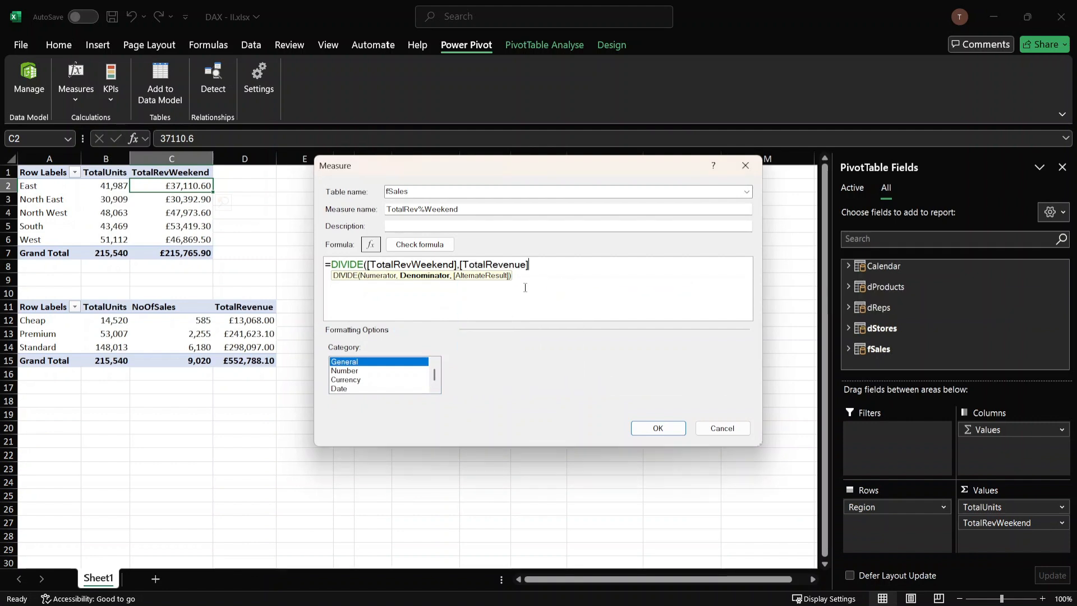
pyautogui.write(',')
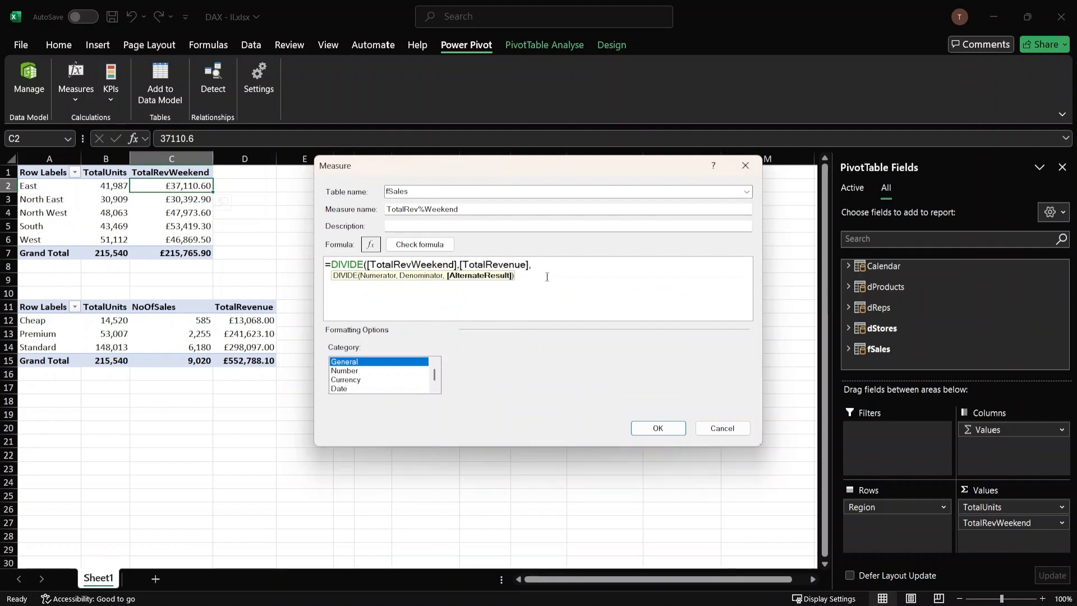
pyautogui.write('0)')
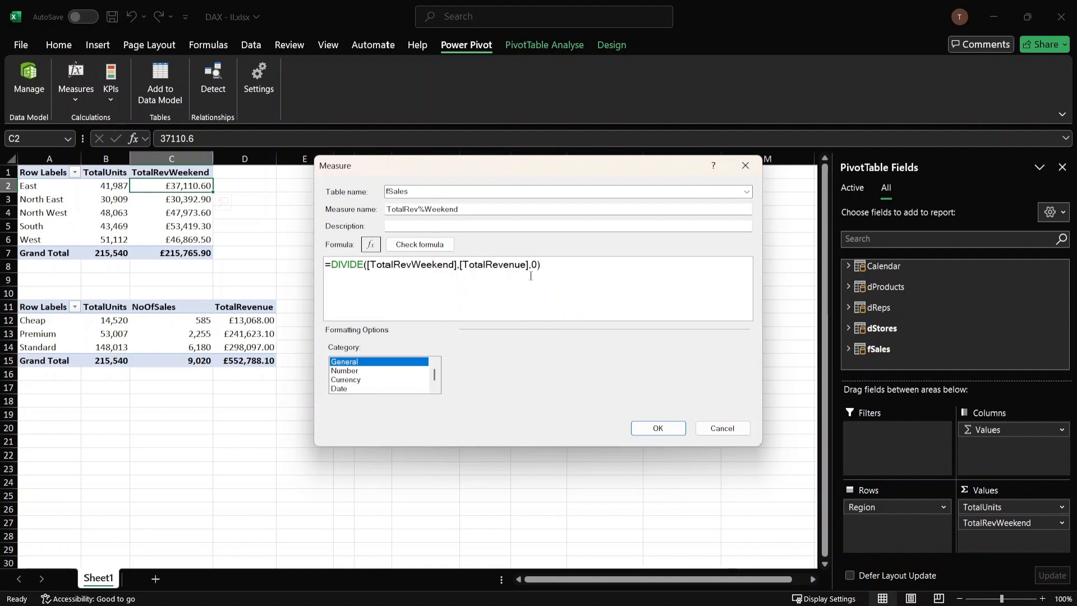
# - Check the TotalRev%Weekend formula for errors, format it as a Percentage with one decimal place and save the measure
pyautogui.click(419, 244)
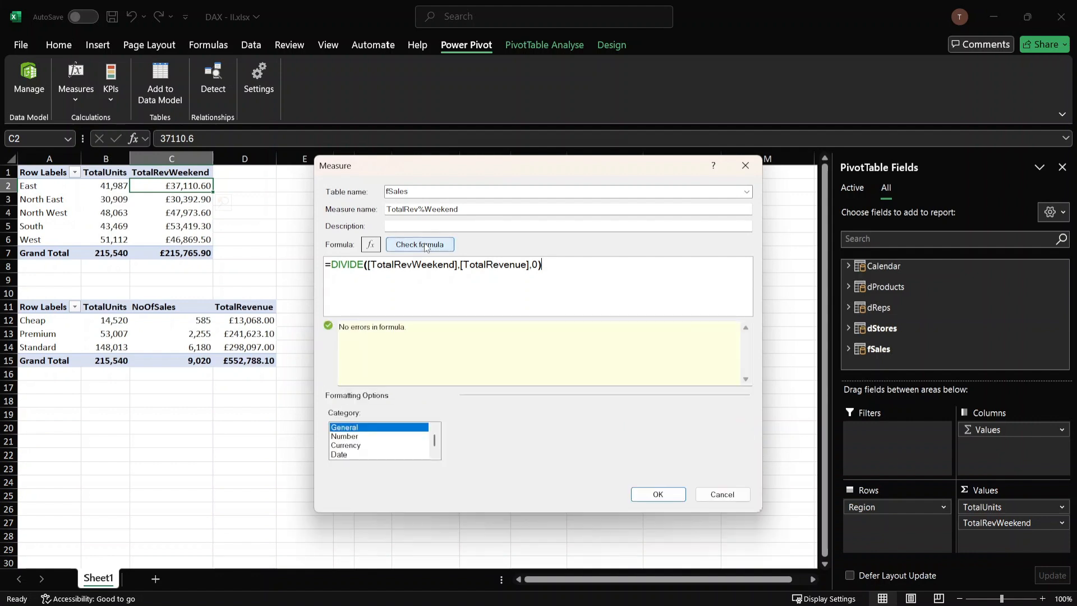
pyautogui.click(375, 437)
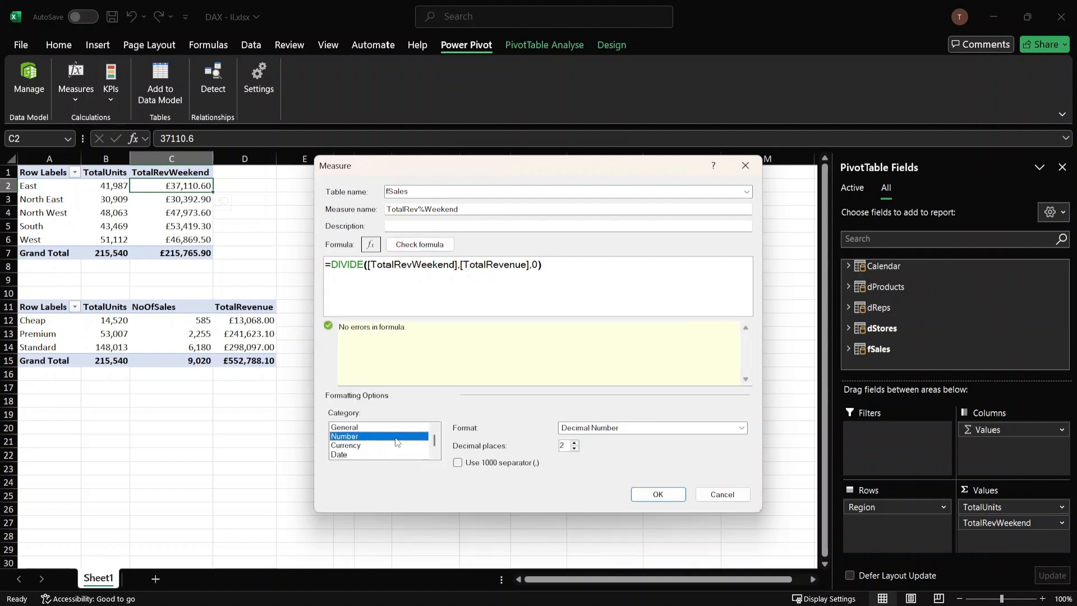
pyautogui.click(613, 428)
pyautogui.click(580, 459)
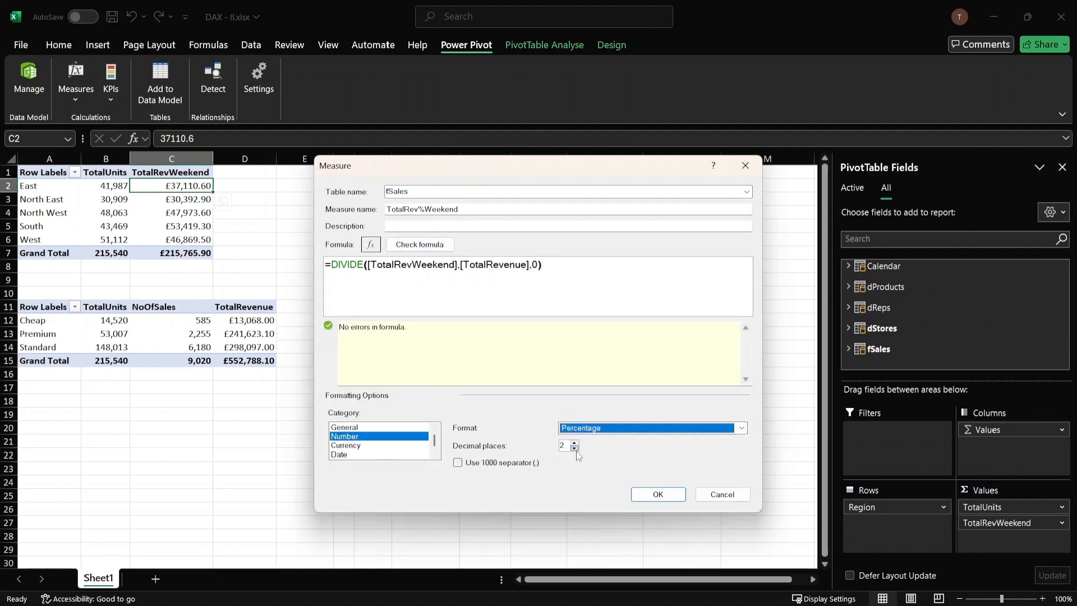
pyautogui.click(575, 449)
pyautogui.click(657, 494)
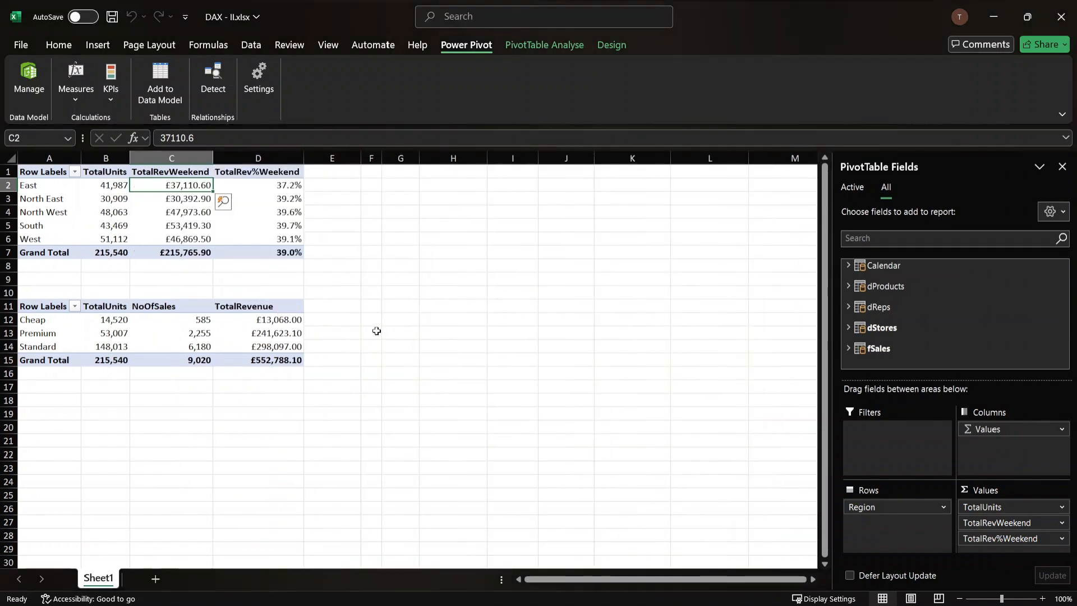
pyautogui.click(244, 184)
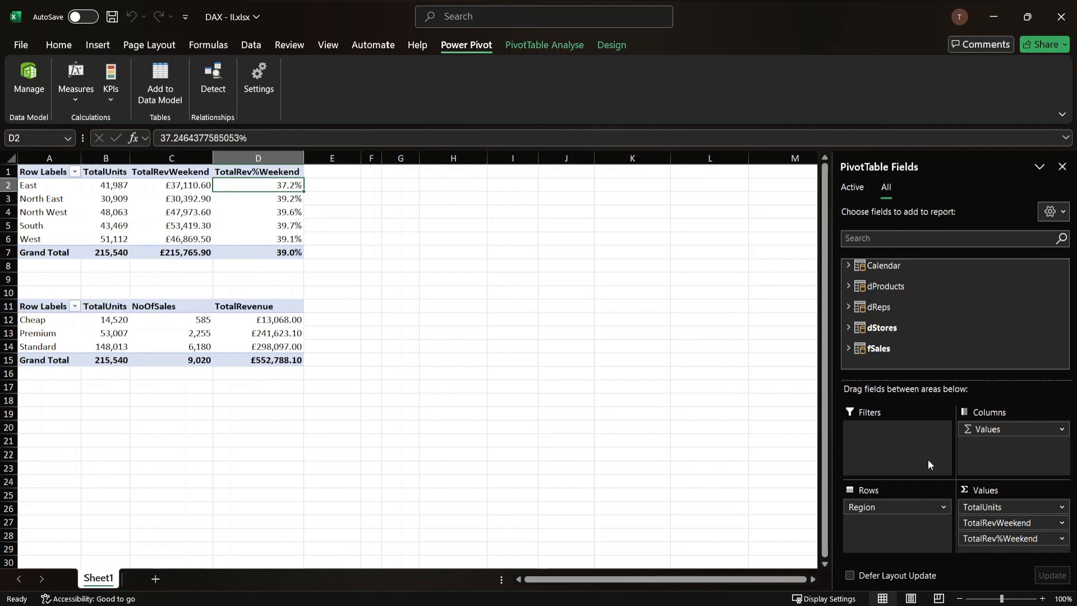
pyautogui.click(283, 214)
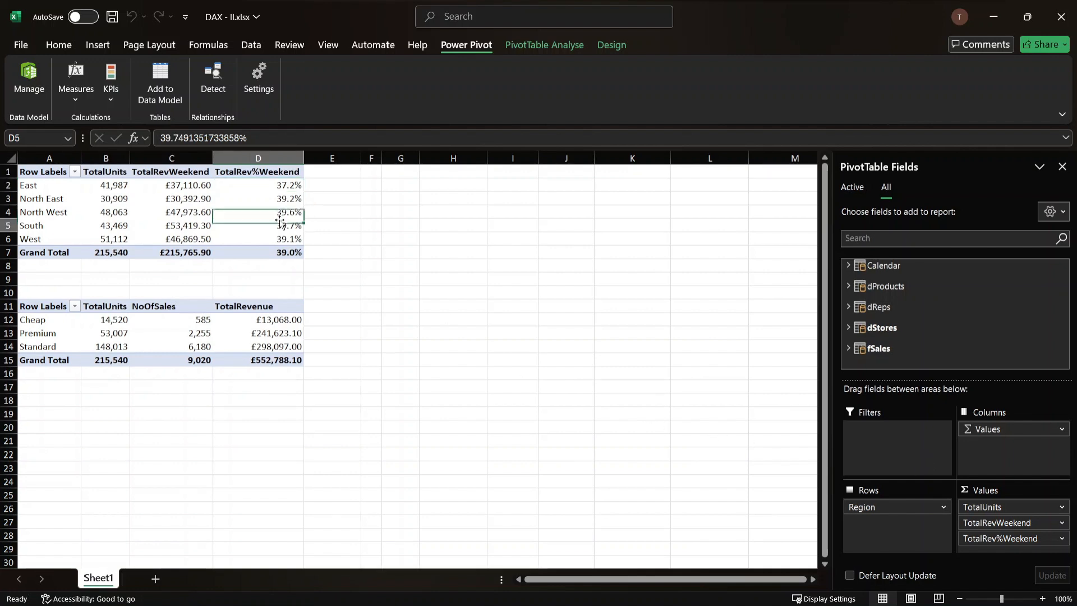
pyautogui.click(282, 223)
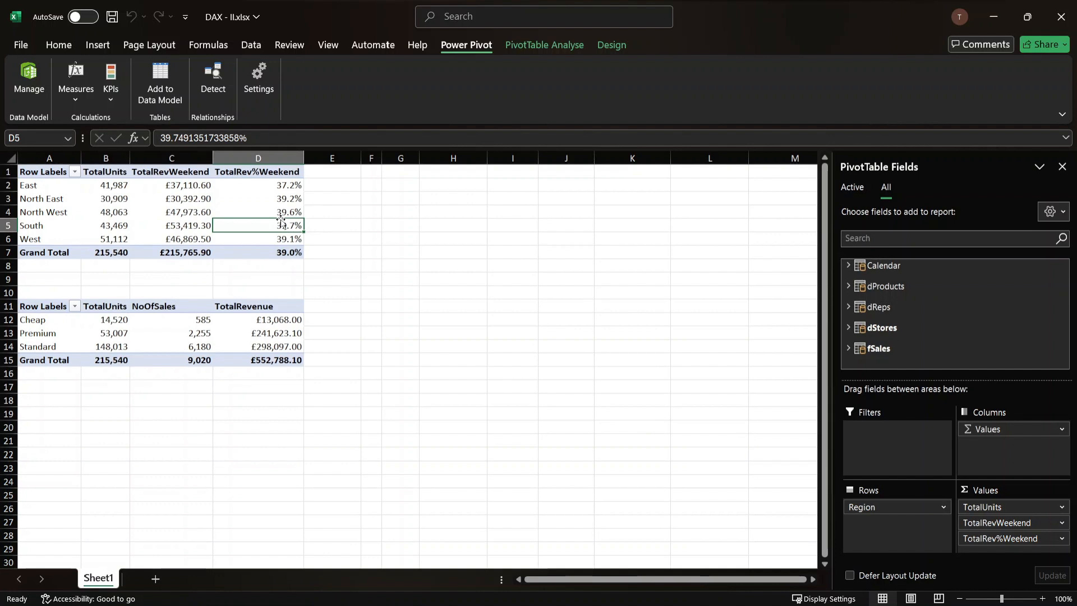
pyautogui.click(282, 221)
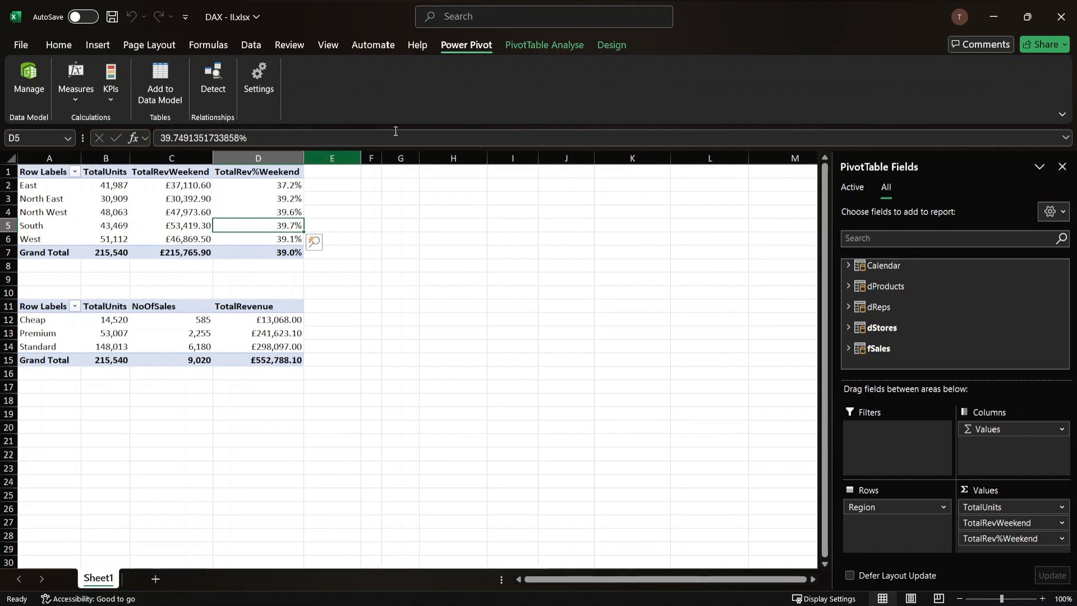
pyautogui.click(274, 187)
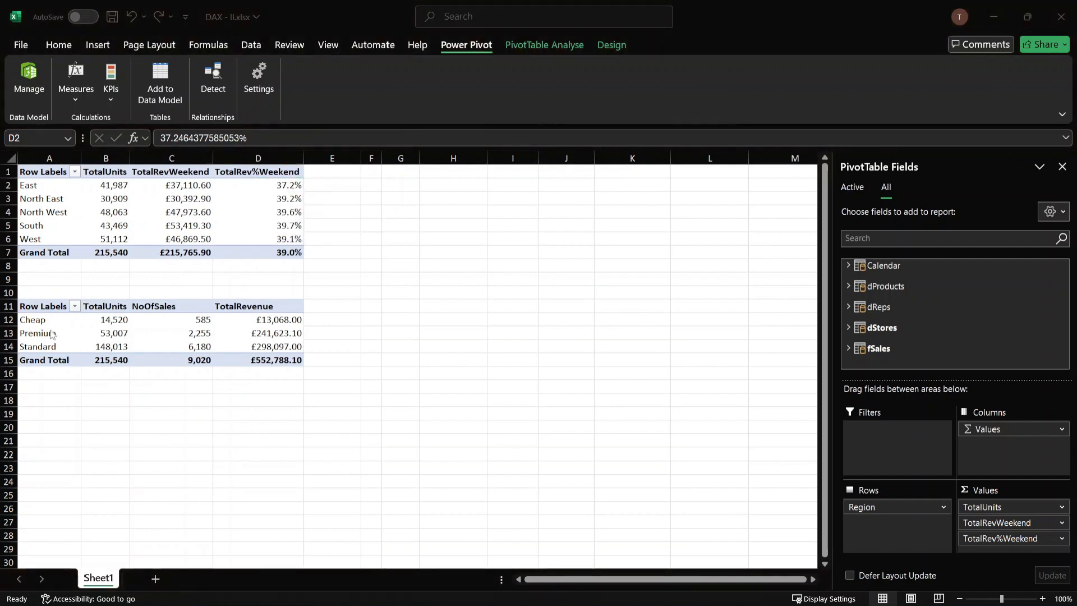
# - Start a new fSales measure for the region PivotTable and name it TotalRevYTD
pyautogui.click(122, 242)
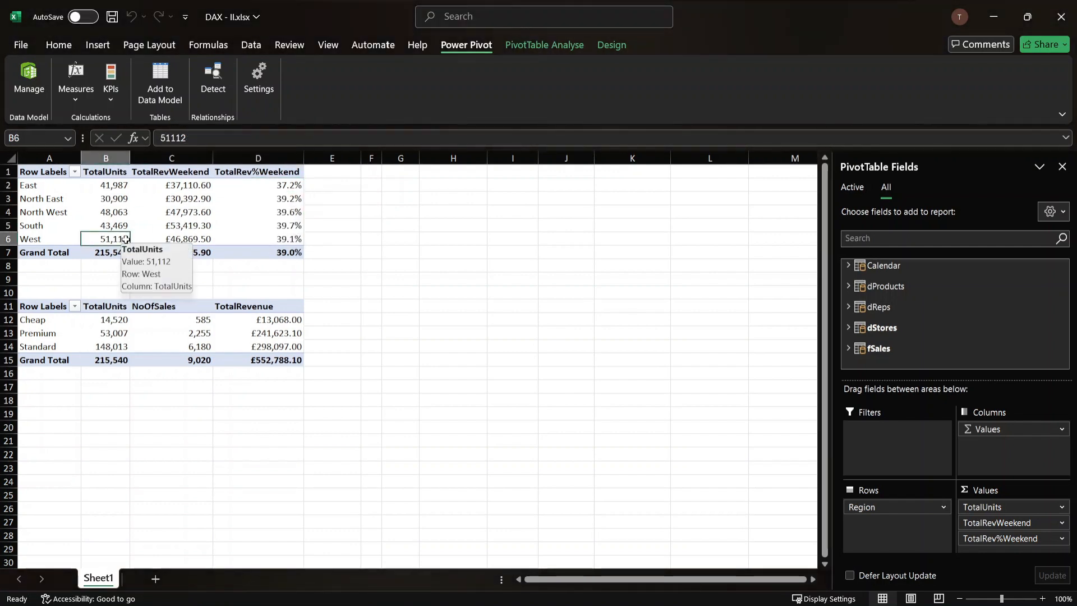
pyautogui.click(76, 94)
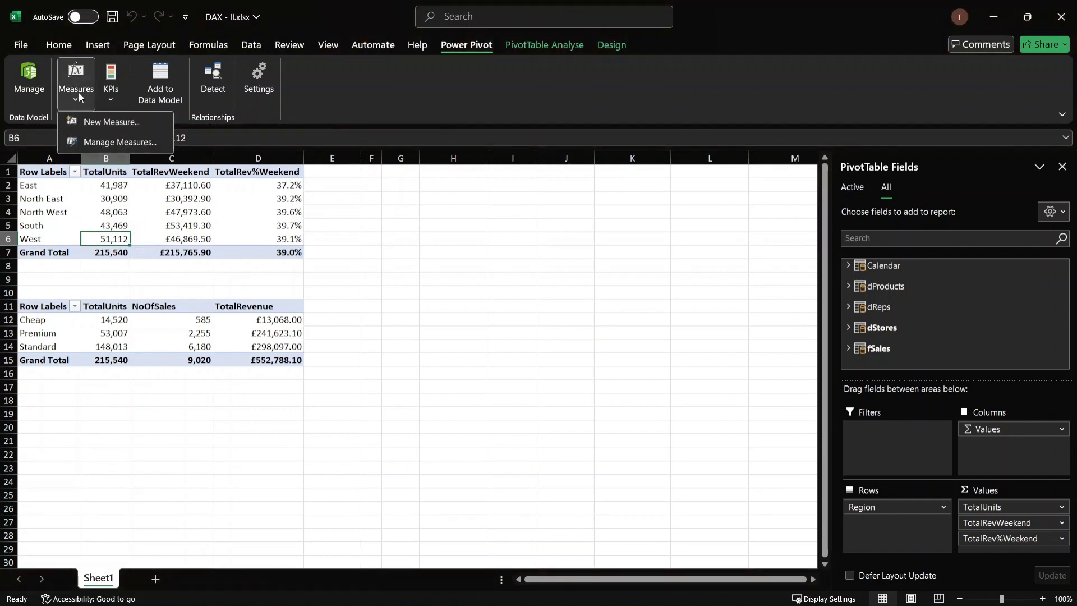
pyautogui.click(93, 120)
pyautogui.click(433, 210)
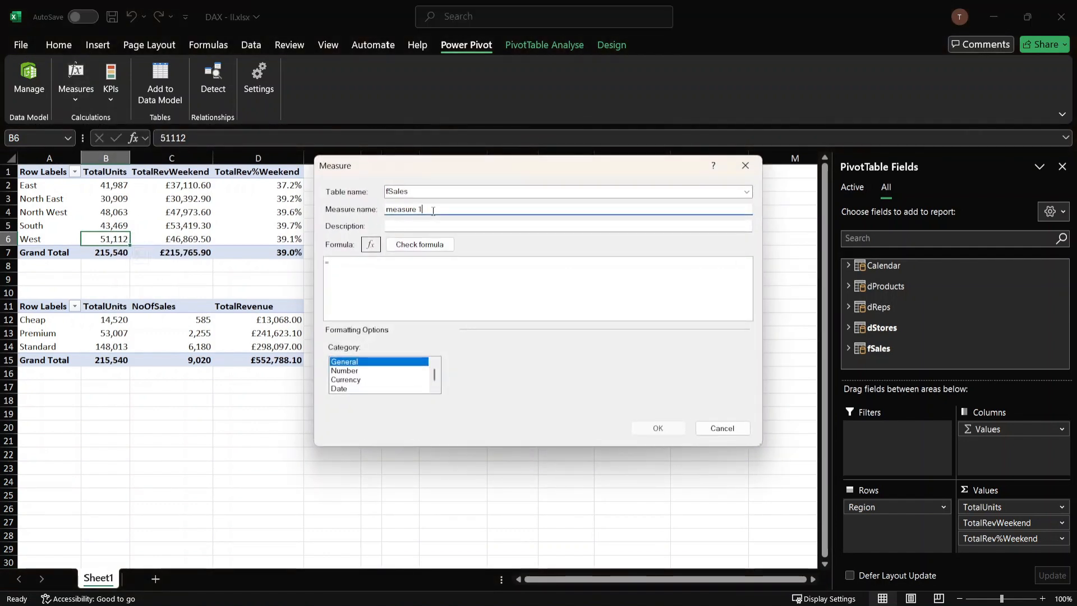
pyautogui.hotkey('ctrl', 'a')
pyautogui.write('Tit')
pyautogui.press('BackSpace')
pyautogui.press('BackSpace')
pyautogui.write('otak')
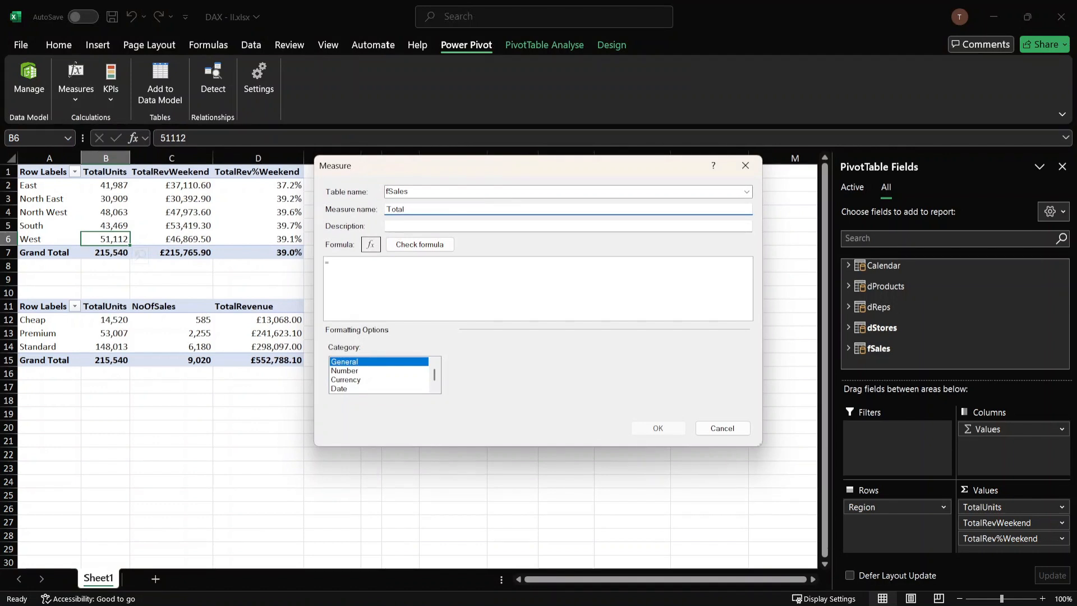
pyautogui.press('BackSpace')
pyautogui.write('lRevYTD')
# - Enter the TotalRevYTD formula =CALCULATE([TotalRevenue],DATESYTD('Calendar'[Date]))
pyautogui.click(486, 274)
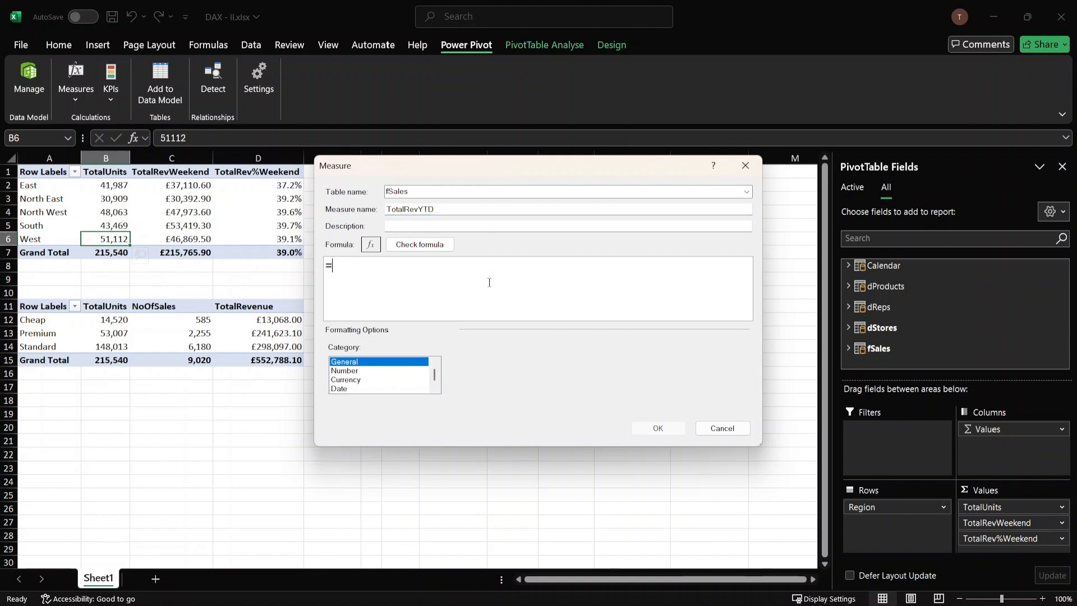
pyautogui.write('CALCULATE(')
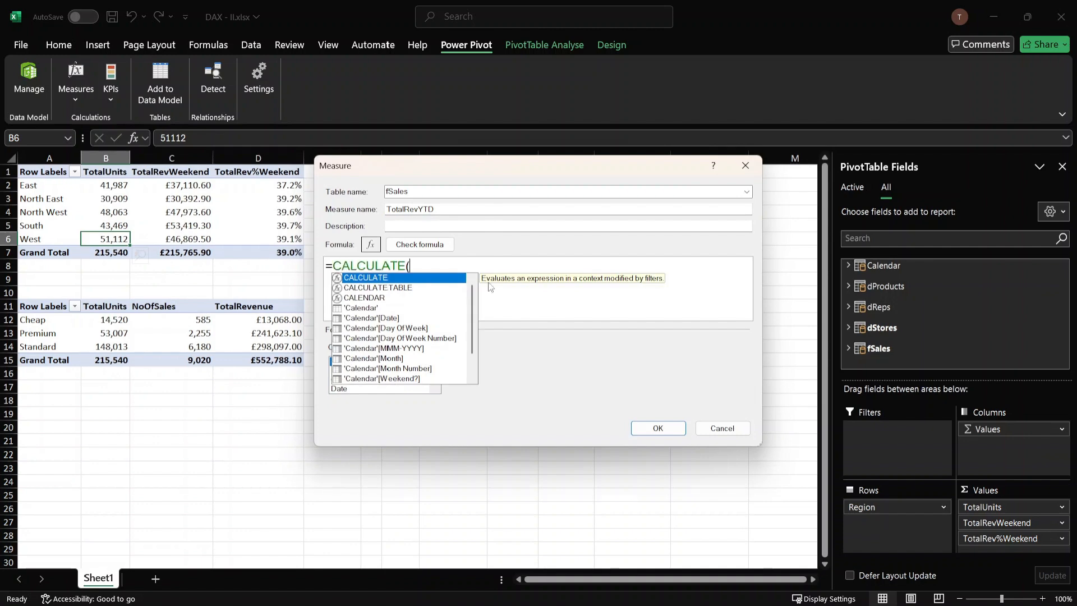
pyautogui.write('tot')
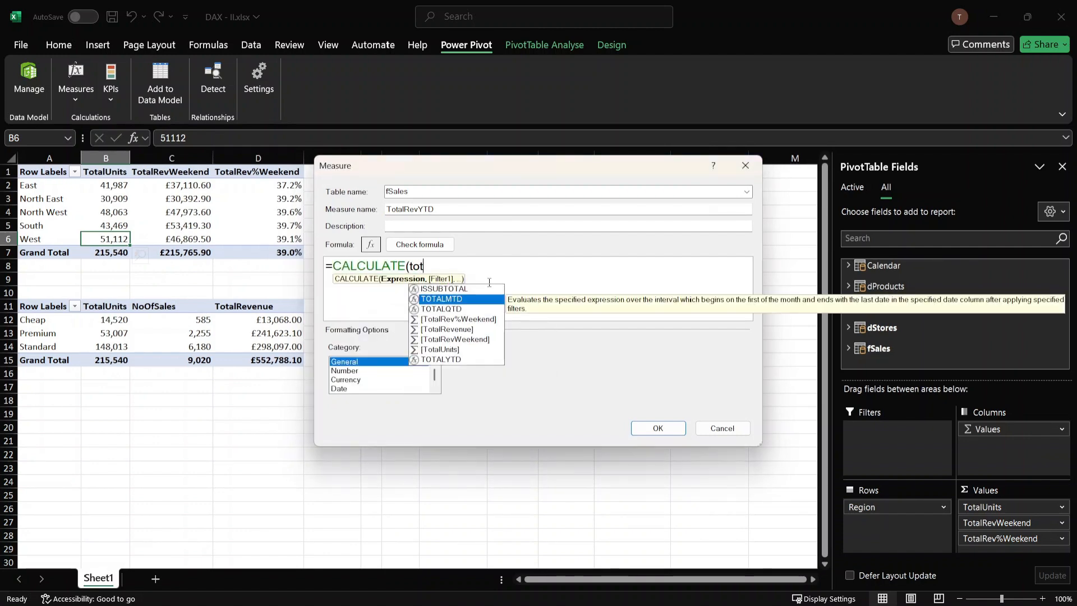
pyautogui.doubleClick(465, 333)
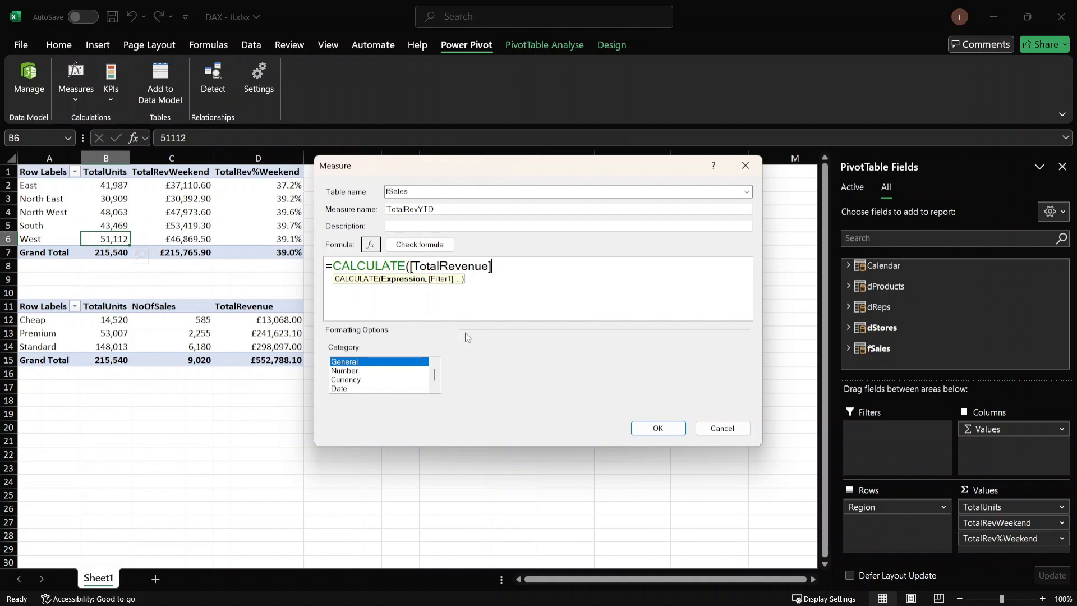
pyautogui.write(',')
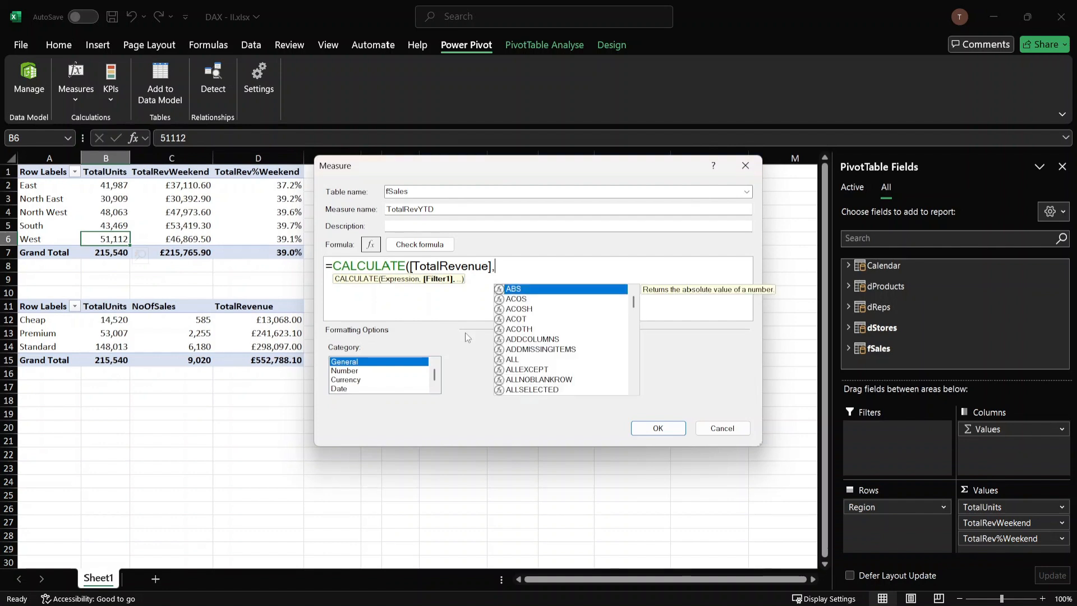
pyautogui.write('Dar')
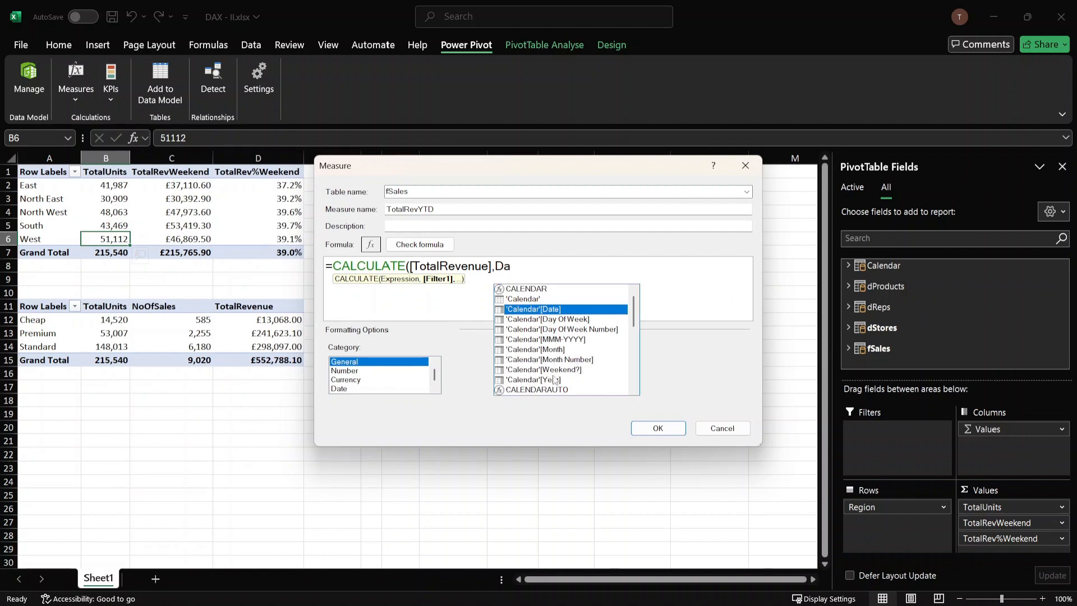
pyautogui.press('BackSpace')
pyautogui.press('BackSpace')
pyautogui.write('ate')
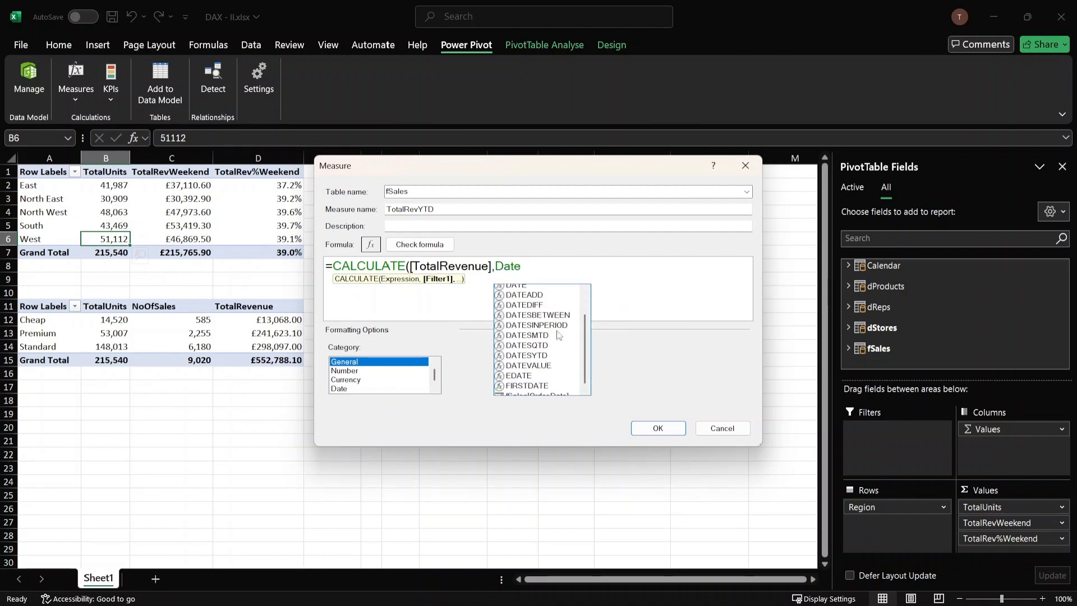
pyautogui.doubleClick(521, 340)
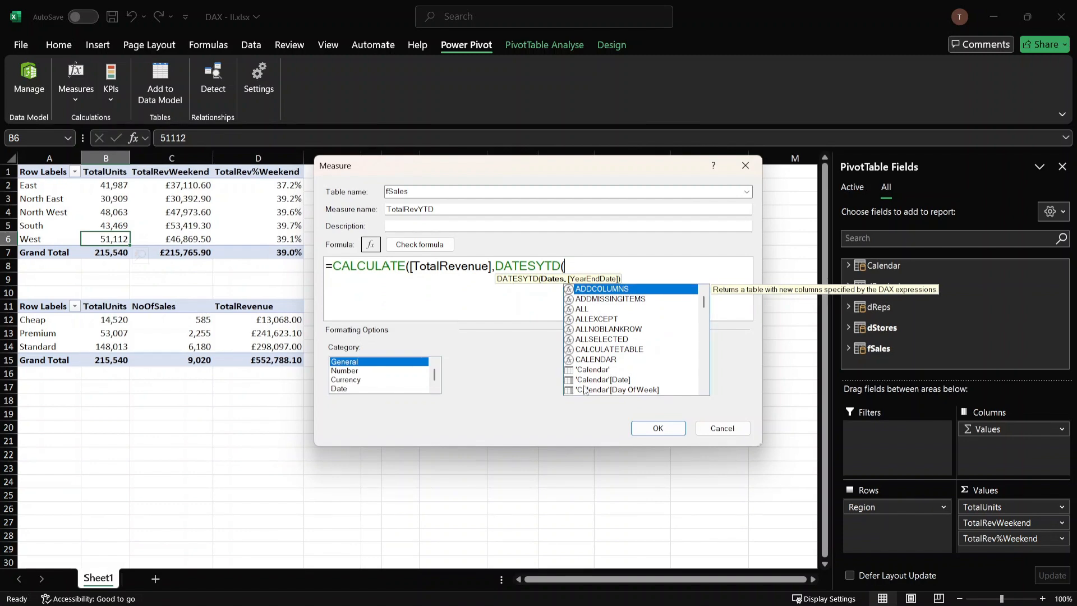
pyautogui.doubleClick(603, 380)
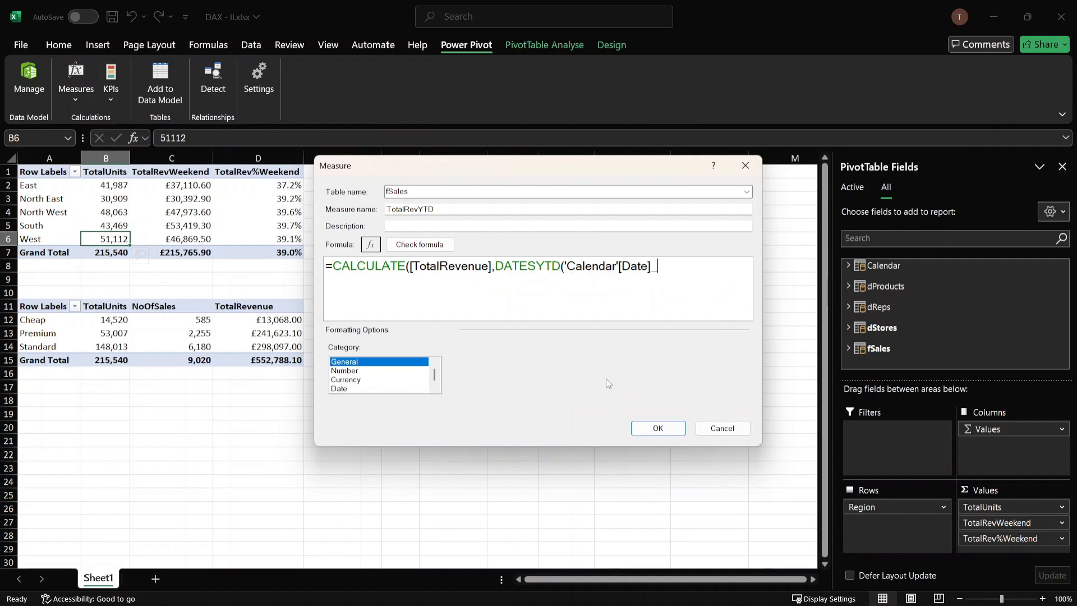
pyautogui.write('))')
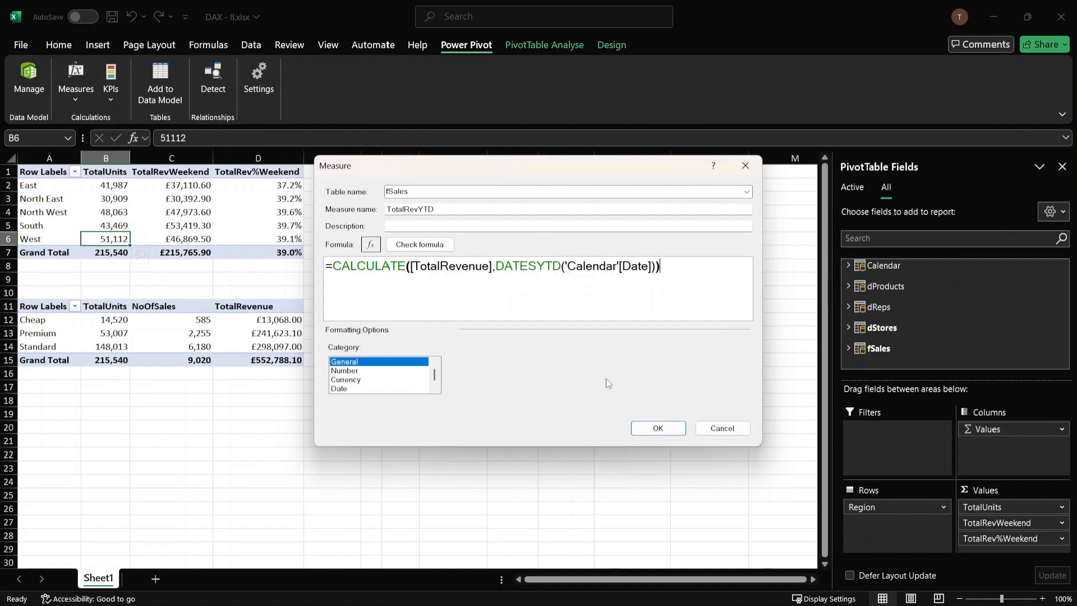
# - Check the TotalRevYTD formula for errors, format it as Currency in £ with two decimal places and save the measure
pyautogui.press('Return')
pyautogui.press('BackSpace')
pyautogui.click(418, 247)
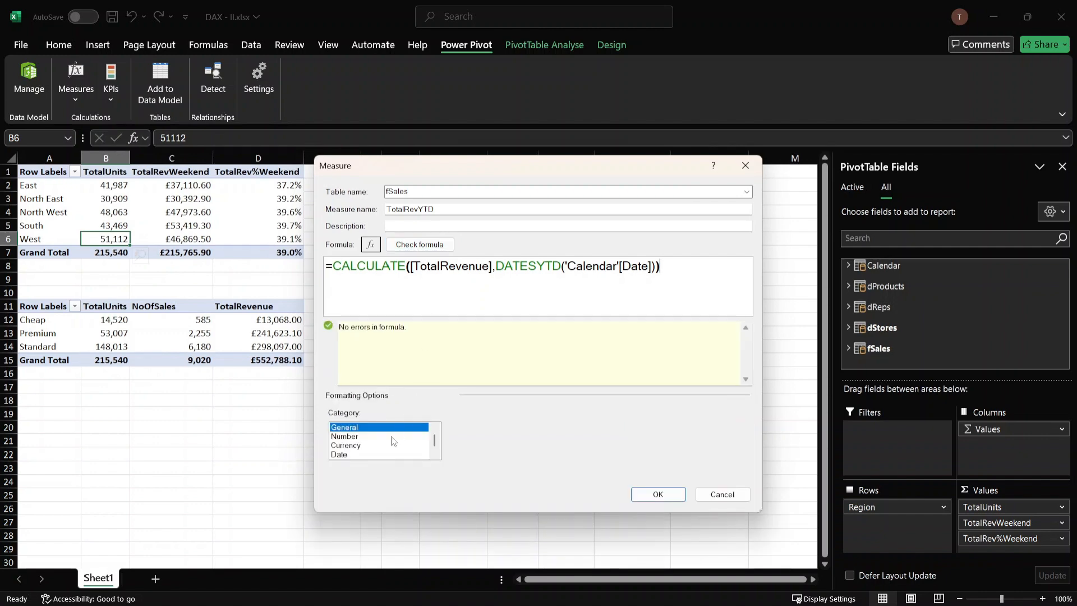
pyautogui.click(379, 446)
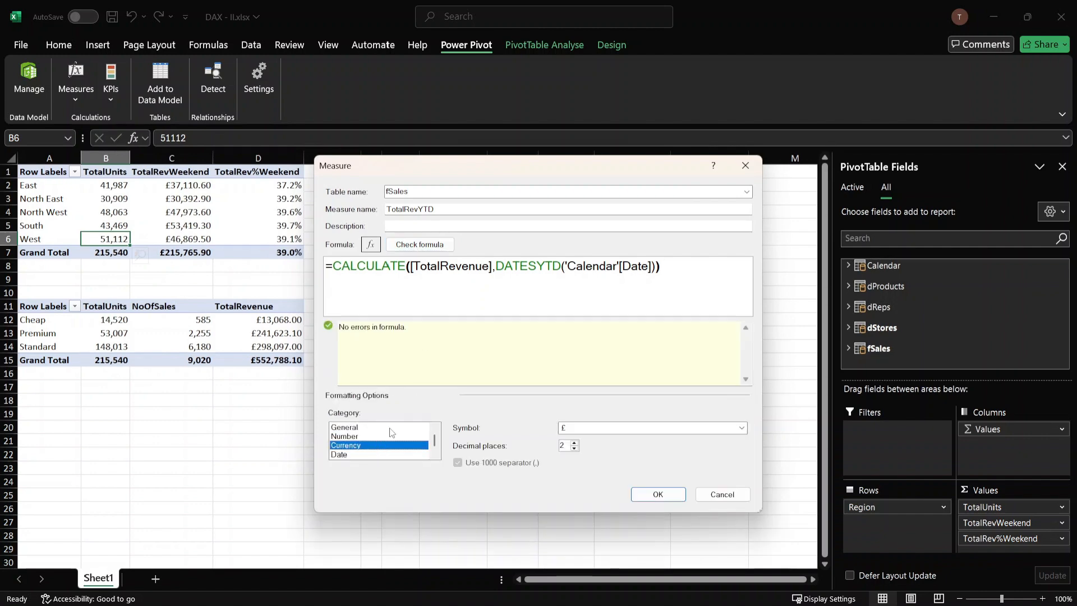
pyautogui.click(659, 495)
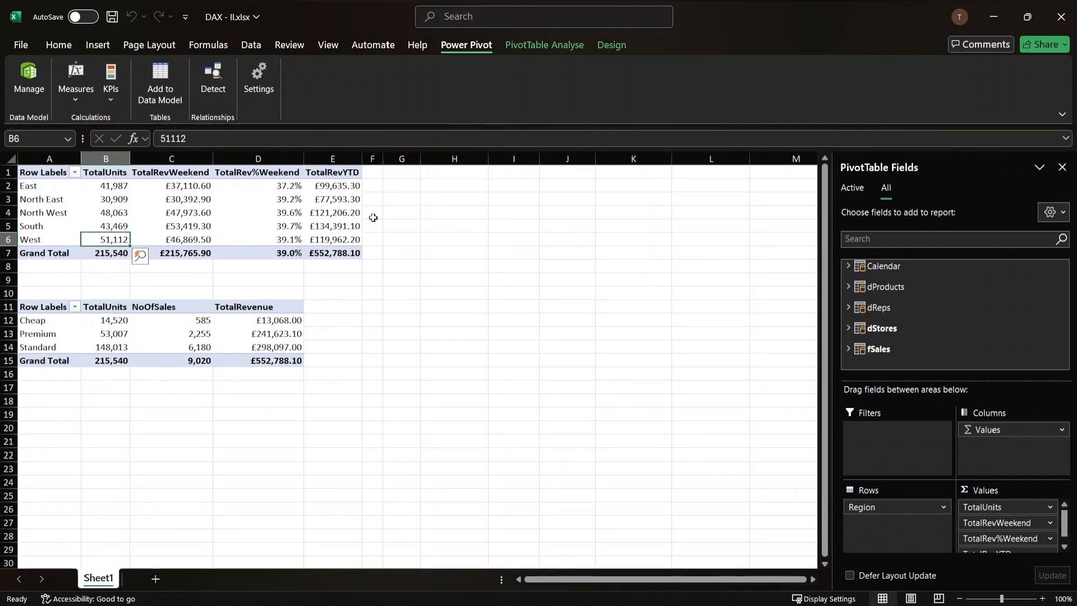
# - Compare the TotalRevYTD grand total with the TotalRevenue grand total in the lower PivotTable and examine the regional TotalRevYTD values
pyautogui.click(347, 255)
pyautogui.click(285, 363)
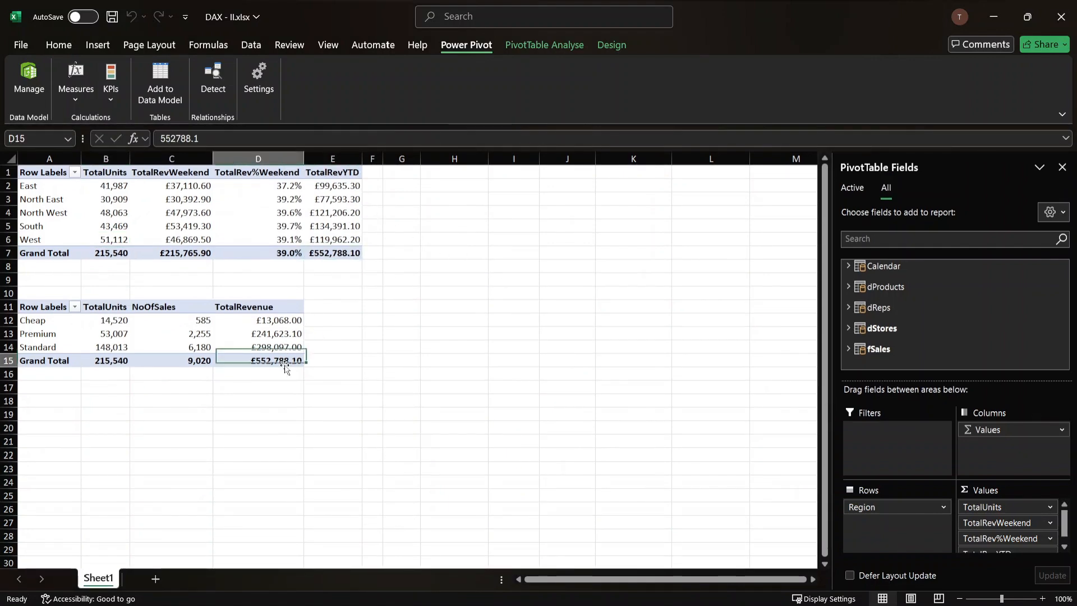
pyautogui.moveTo(323, 186); pyautogui.dragTo(334, 232)
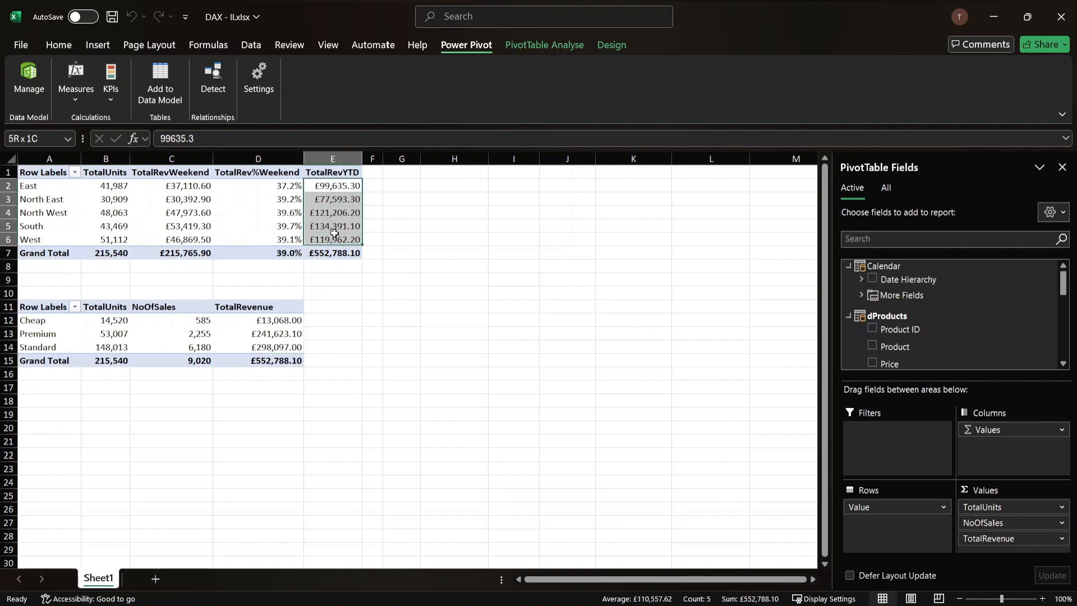